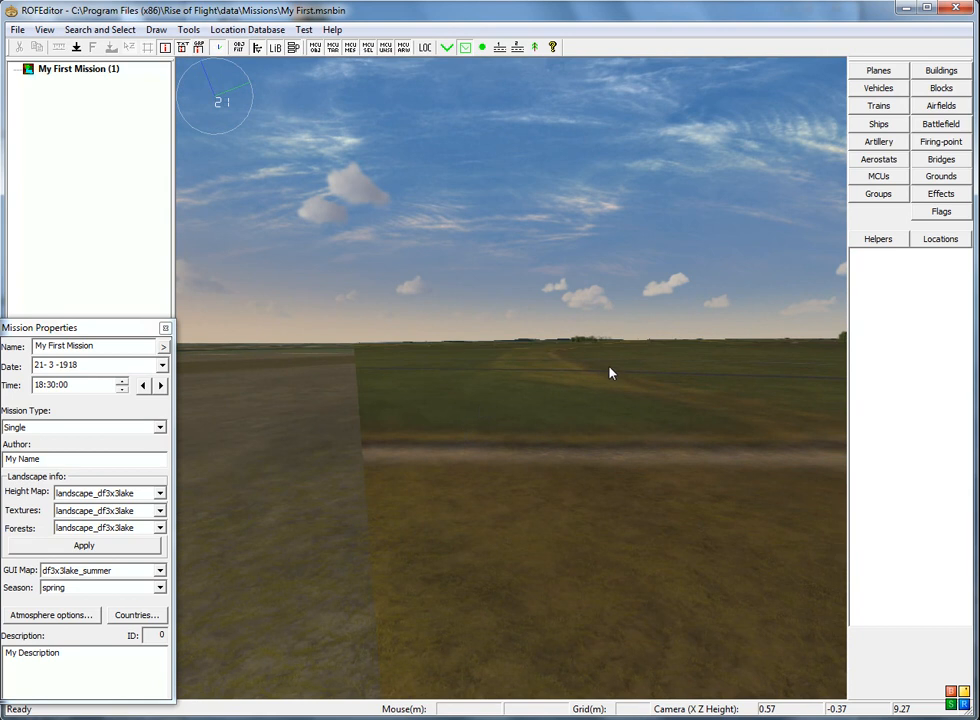
Step: Examine the terrain around the map's corner in the perspective view from several positions and heights
{"action": "right_click_drag", "start_coordinate": [612, 373], "coordinate": [415, 560]}
{"action": "right_click_drag", "start_coordinate": [602, 453], "coordinate": [445, 680]}
{"action": "right_click_drag", "start_coordinate": [676, 352], "coordinate": [430, 430]}
{"action": "right_click_drag", "start_coordinate": [735, 425], "coordinate": [410, 440]}
{"action": "right_click_drag", "start_coordinate": [685, 435], "coordinate": [320, 430]}
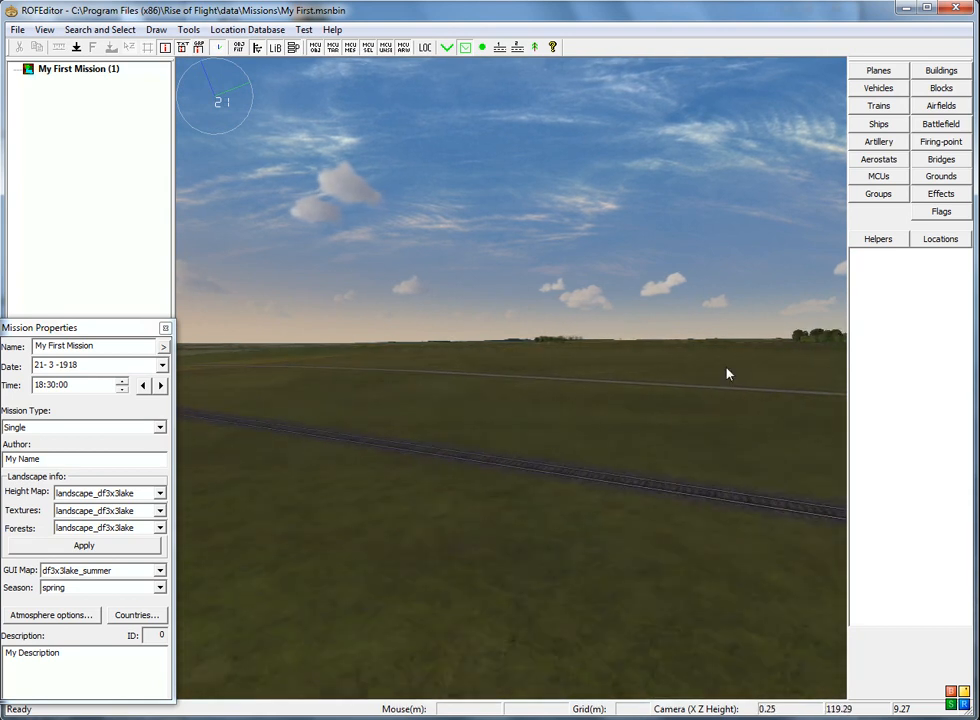
{"action": "right_click_drag", "start_coordinate": [727, 374], "coordinate": [556, 450]}
{"action": "right_click_drag", "start_coordinate": [573, 378], "coordinate": [534, 455]}
{"action": "scroll", "coordinate": [534, 446], "scroll_direction": "down", "scroll_amount": 3}
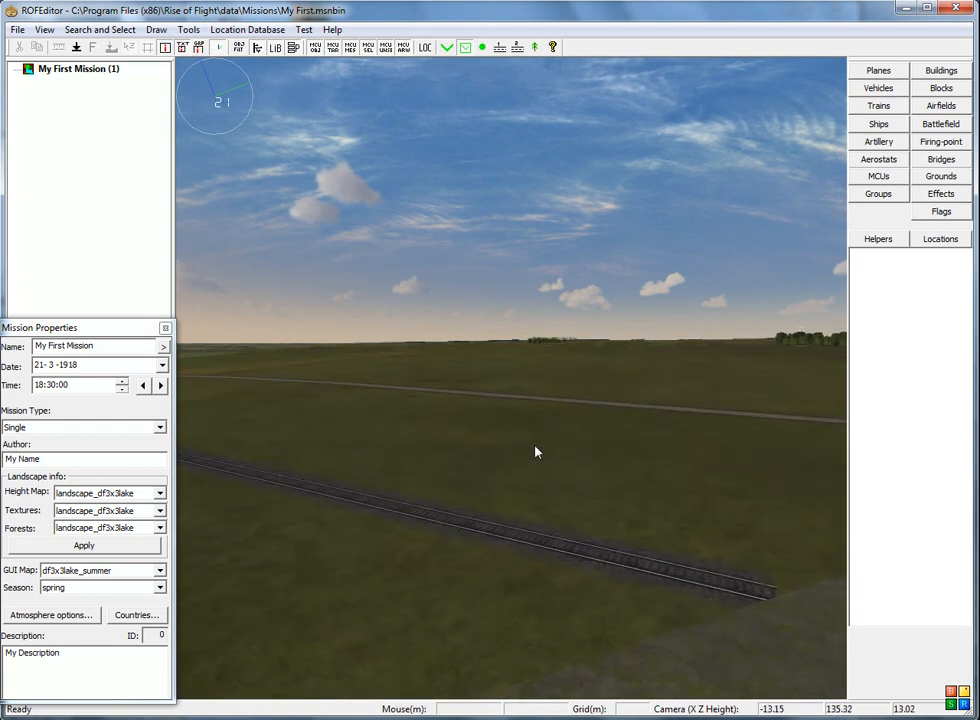
{"action": "scroll", "coordinate": [538, 451], "scroll_direction": "down", "scroll_amount": 10}
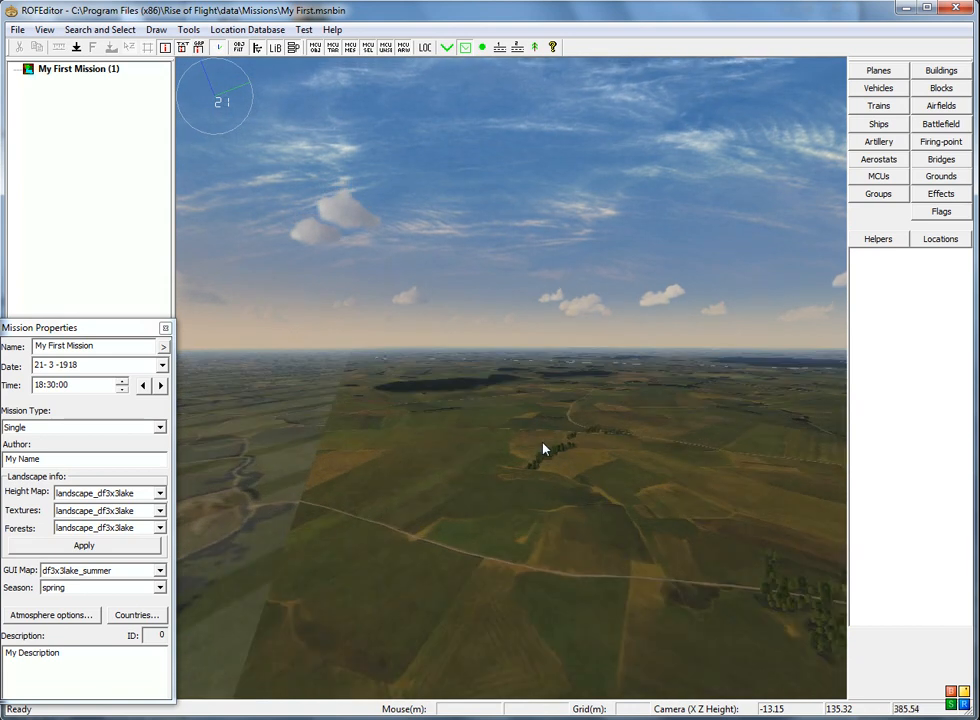
{"action": "scroll", "coordinate": [543, 449], "scroll_direction": "up", "scroll_amount": 10}
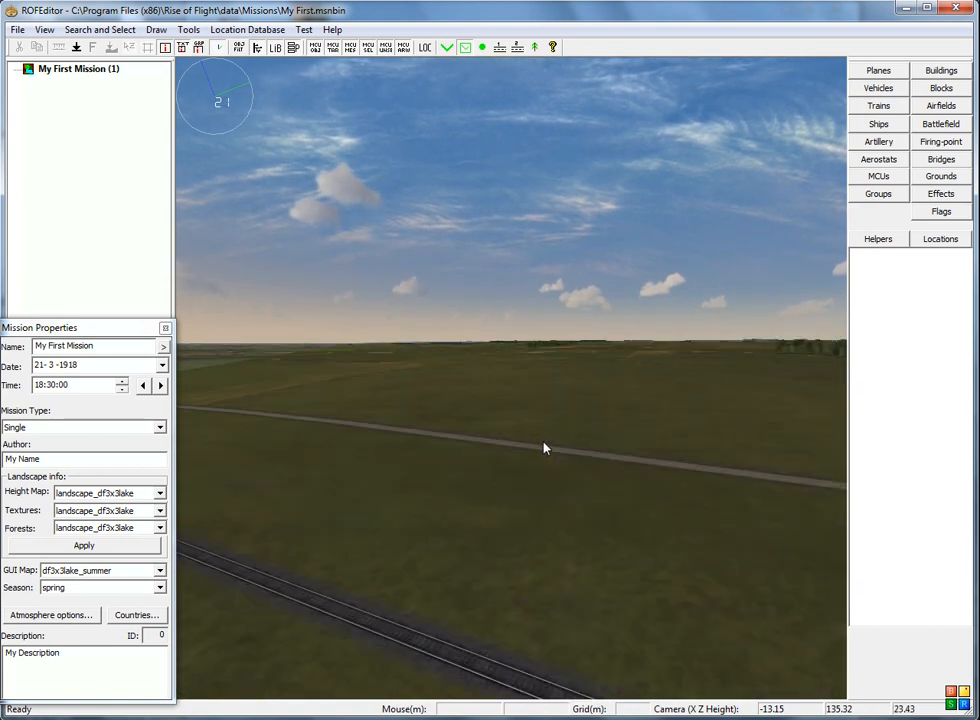
{"action": "scroll", "coordinate": [543, 449], "scroll_direction": "down", "scroll_amount": 3}
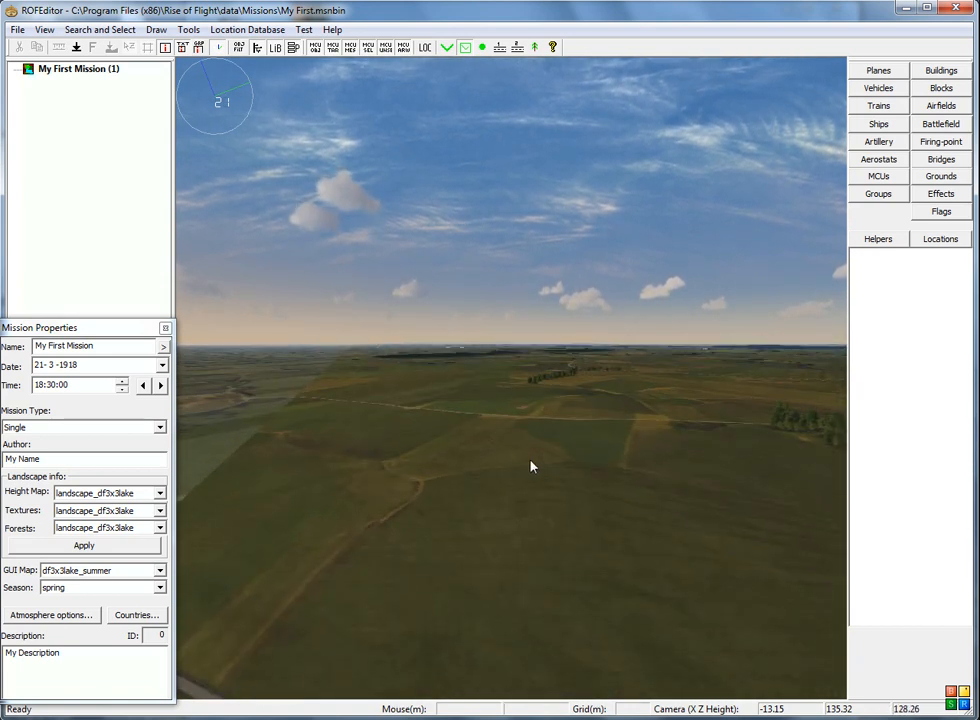
{"action": "middle_click_drag", "start_coordinate": [530, 460], "coordinate": [548, 423]}
Step: Switch the camera to Ortho View and bring the large lake area of the map into view
{"action": "right_click", "coordinate": [530, 434]}
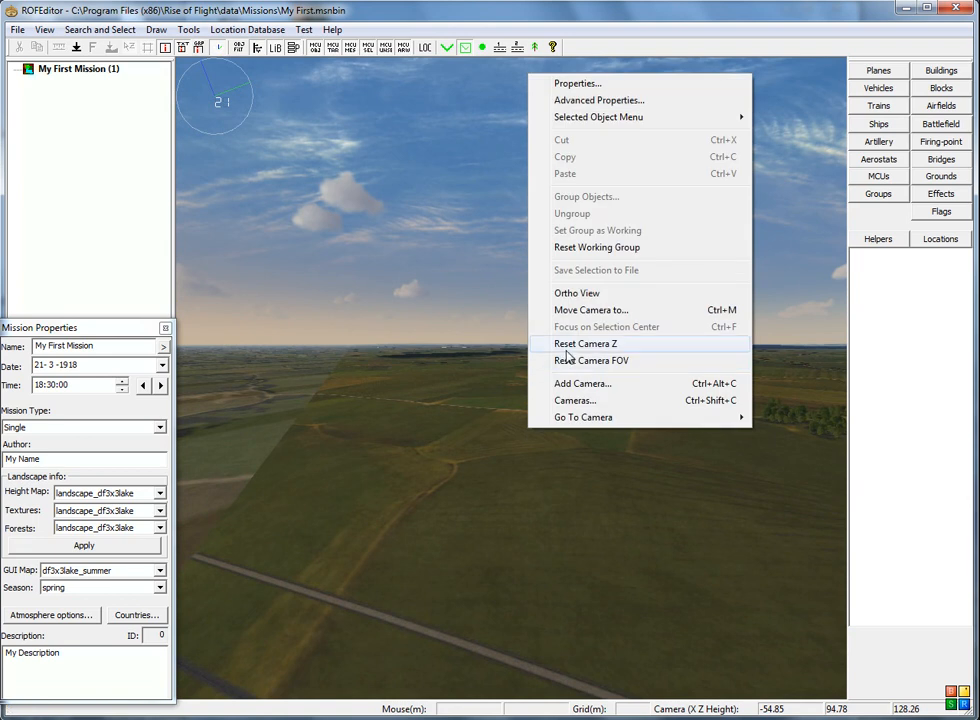
{"action": "left_click", "coordinate": [577, 293]}
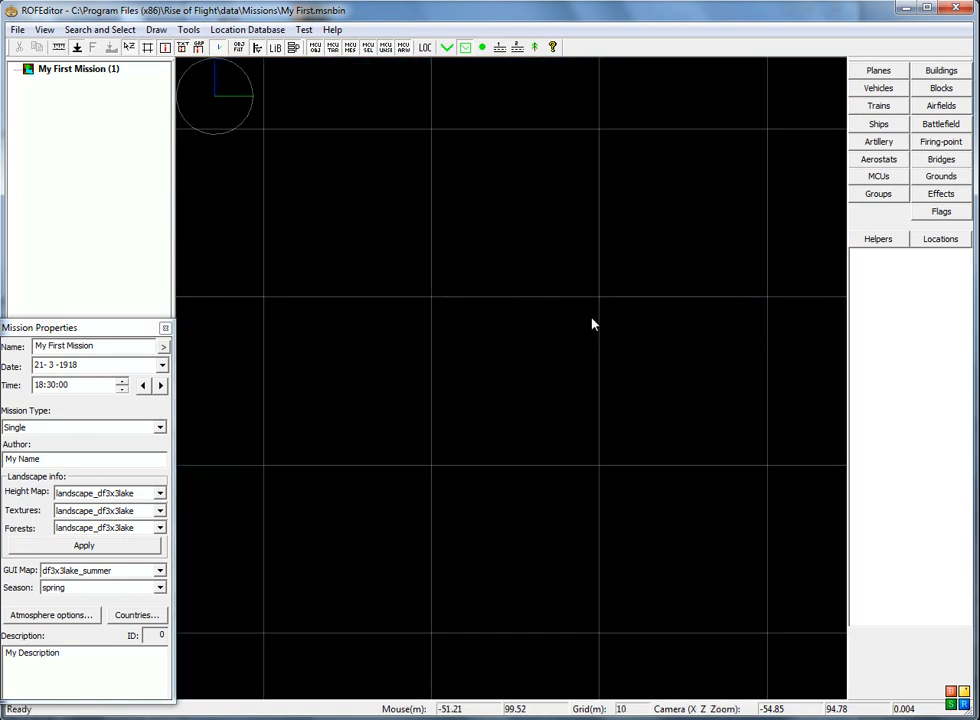
{"action": "scroll", "coordinate": [595, 321], "scroll_direction": "down", "scroll_amount": 3}
{"action": "scroll", "coordinate": [595, 321], "scroll_direction": "down", "scroll_amount": 8}
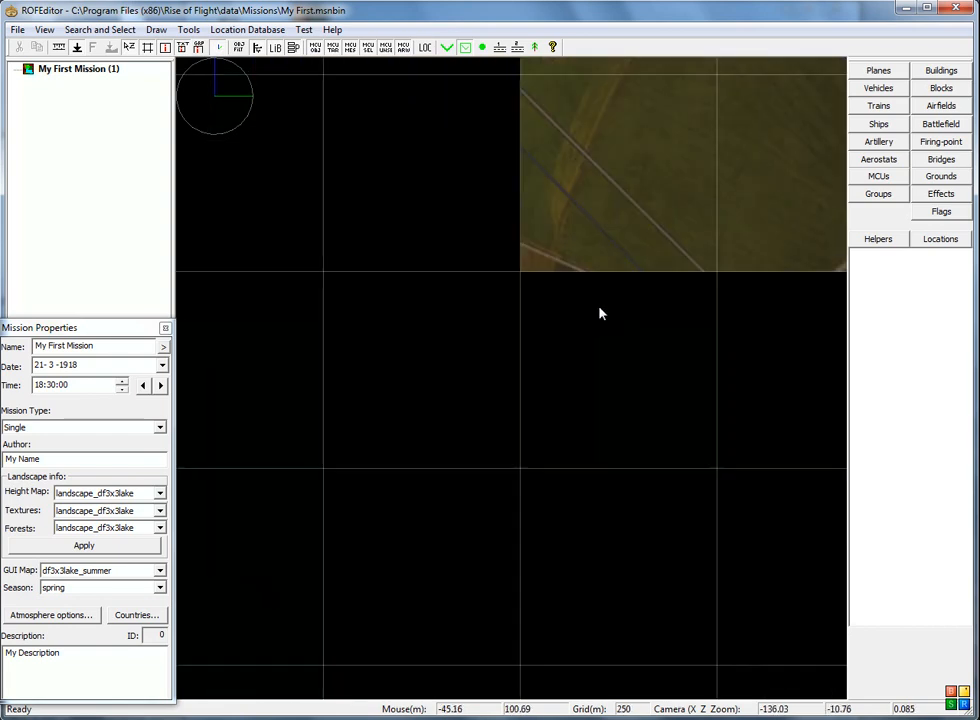
{"action": "scroll", "coordinate": [605, 296], "scroll_direction": "down", "scroll_amount": 3}
{"action": "middle_click_drag", "start_coordinate": [606, 291], "coordinate": [484, 417]}
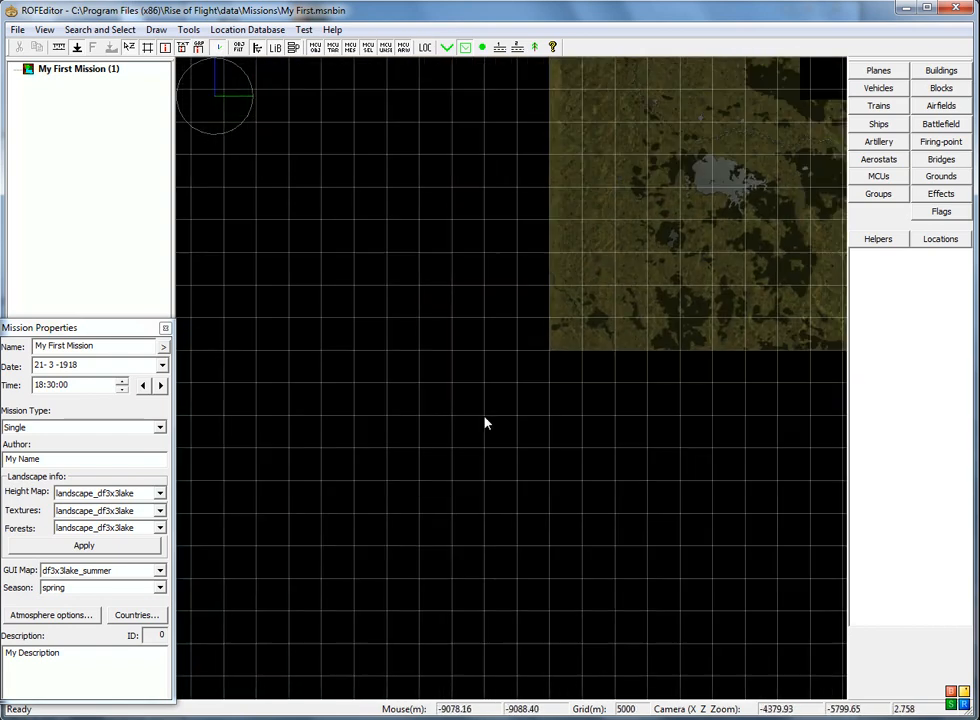
{"action": "middle_click_drag", "start_coordinate": [796, 217], "coordinate": [516, 424]}
{"action": "scroll", "coordinate": [527, 351], "scroll_direction": "up", "scroll_amount": 4}
{"action": "middle_click_drag", "start_coordinate": [548, 380], "coordinate": [538, 413]}
{"action": "scroll", "coordinate": [530, 435], "scroll_direction": "up", "scroll_amount": 2}
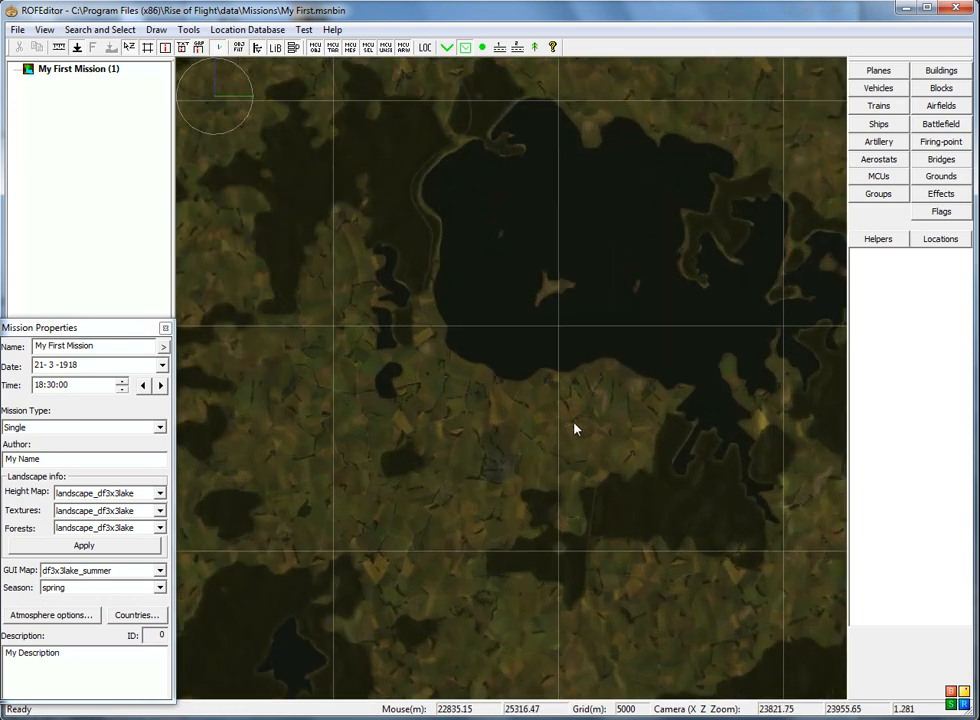
Step: Position the camera over the bare grey village patch south of the lake and turn Ortho View off
{"action": "scroll", "coordinate": [610, 418], "scroll_direction": "up", "scroll_amount": 6}
{"action": "scroll", "coordinate": [577, 409], "scroll_direction": "up", "scroll_amount": 5}
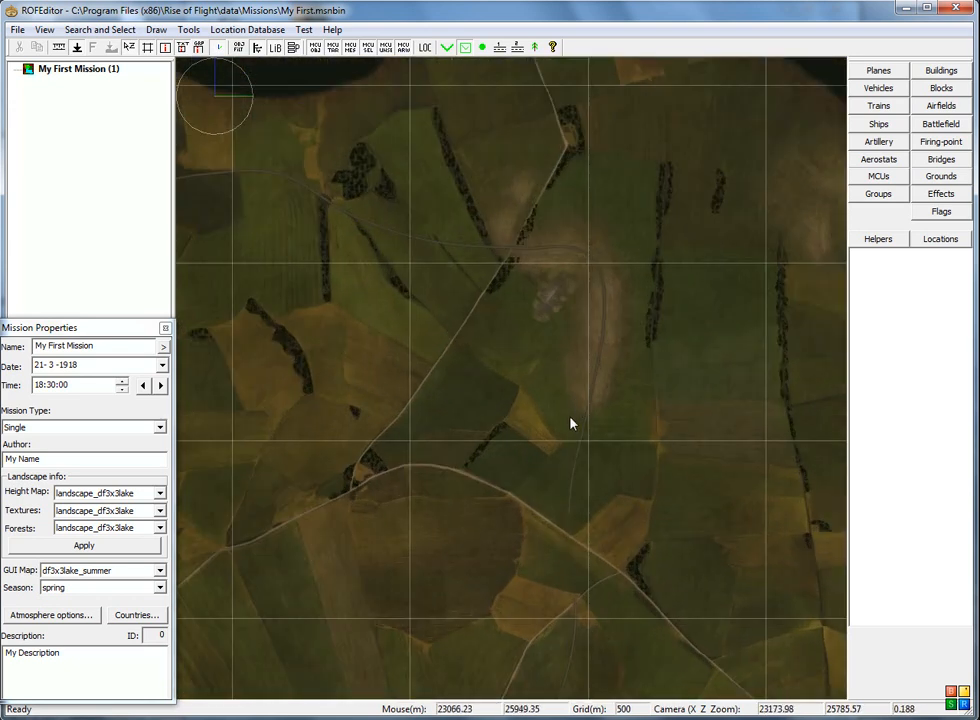
{"action": "middle_click_drag", "start_coordinate": [589, 309], "coordinate": [591, 406]}
{"action": "middle_click_drag", "start_coordinate": [564, 274], "coordinate": [557, 335]}
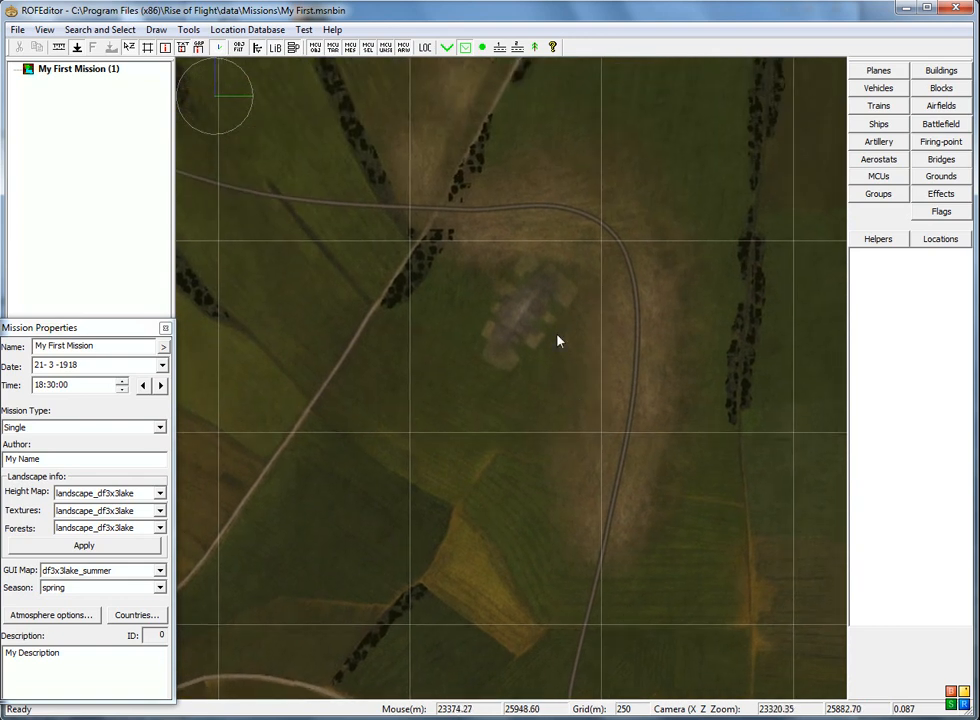
{"action": "scroll", "coordinate": [508, 347], "scroll_direction": "up", "scroll_amount": 5}
{"action": "scroll", "coordinate": [520, 340], "scroll_direction": "up", "scroll_amount": 3}
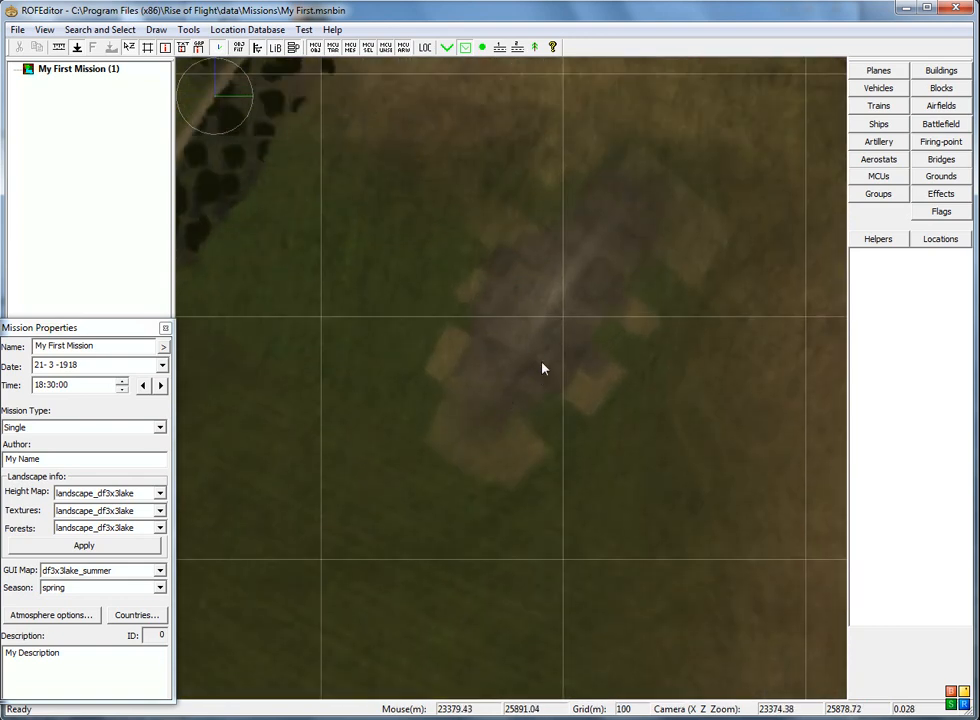
{"action": "right_click", "coordinate": [536, 352]}
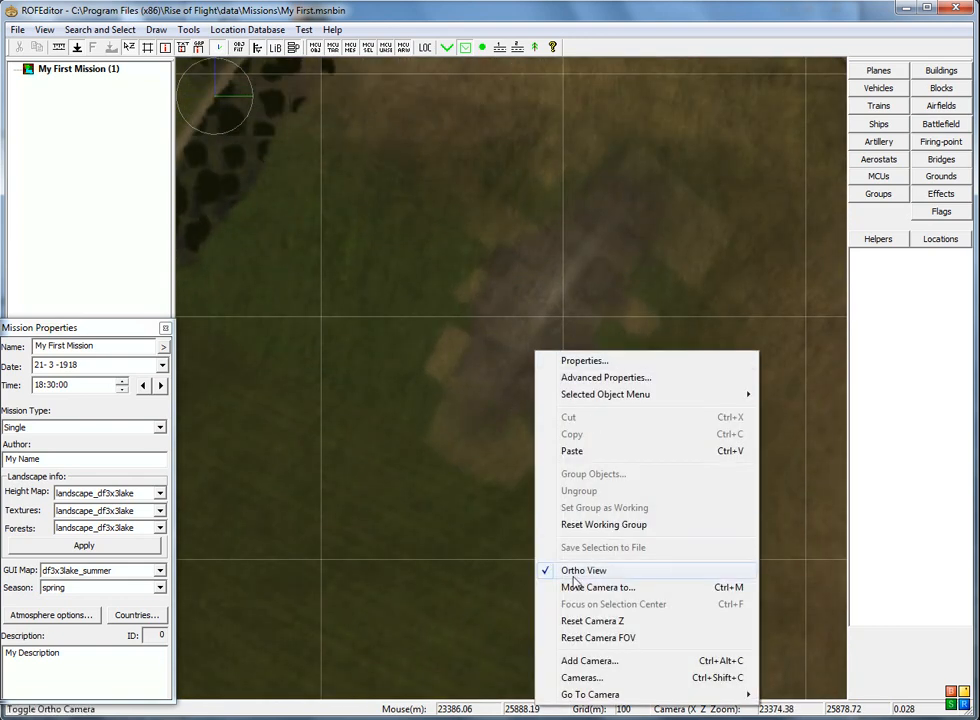
{"action": "left_click", "coordinate": [578, 576]}
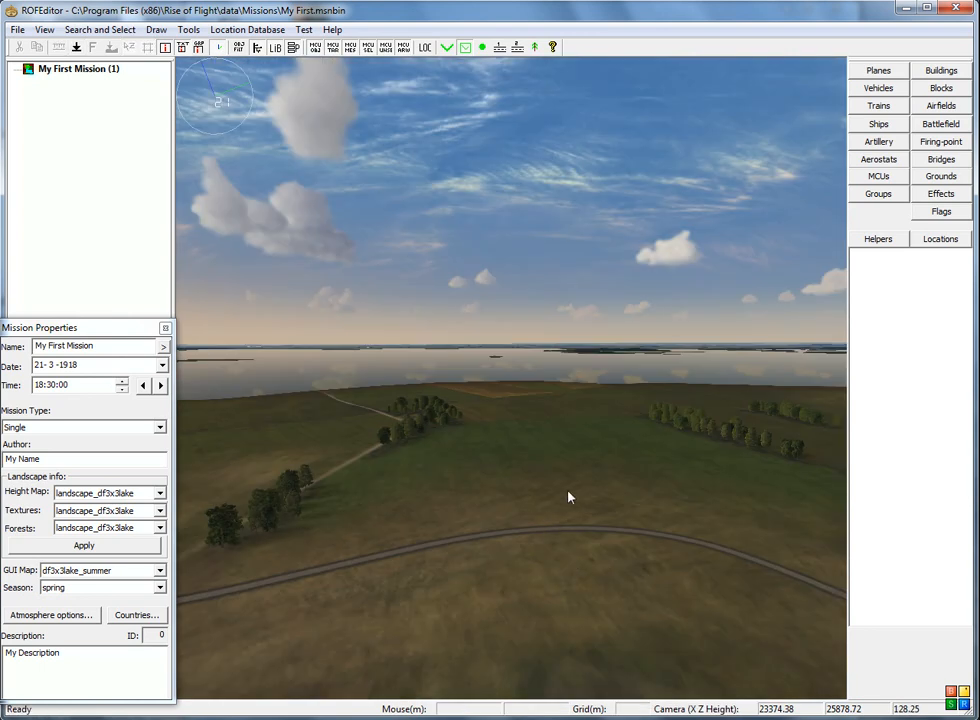
Step: Examine the empty village site and its surroundings from different directions and heights in the perspective view
{"action": "middle_click_drag", "start_coordinate": [568, 491], "coordinate": [424, 488]}
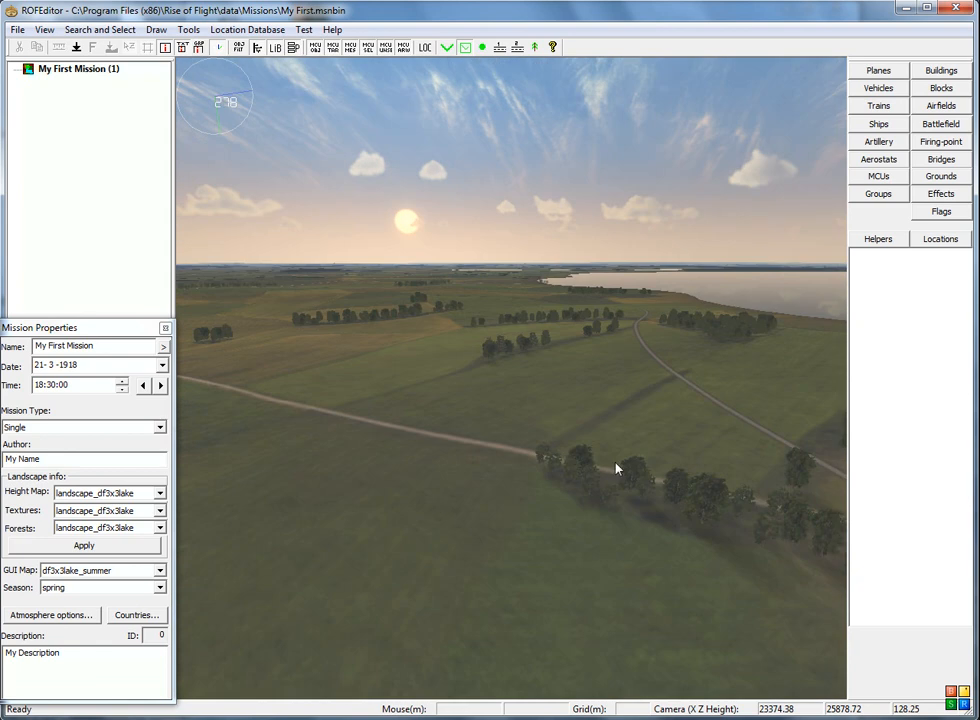
{"action": "middle_click_drag", "start_coordinate": [615, 464], "coordinate": [459, 464]}
{"action": "middle_click_drag", "start_coordinate": [568, 477], "coordinate": [458, 464]}
{"action": "middle_click_drag", "start_coordinate": [588, 470], "coordinate": [522, 377]}
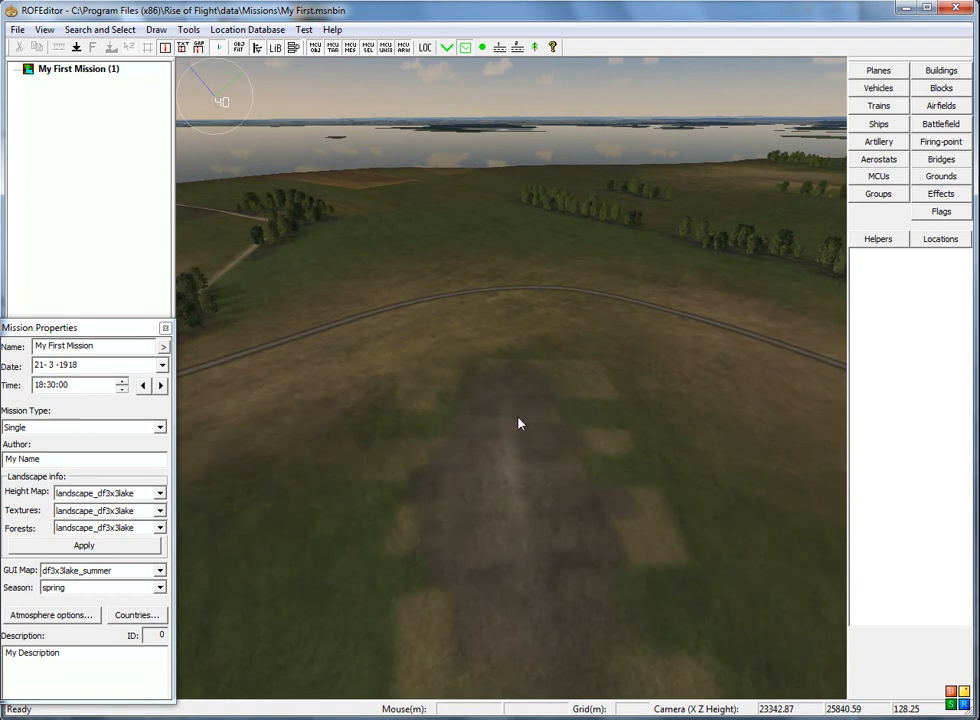
{"action": "scroll", "coordinate": [520, 421], "scroll_direction": "down", "scroll_amount": 10}
{"action": "scroll", "coordinate": [538, 417], "scroll_direction": "up", "scroll_amount": 10}
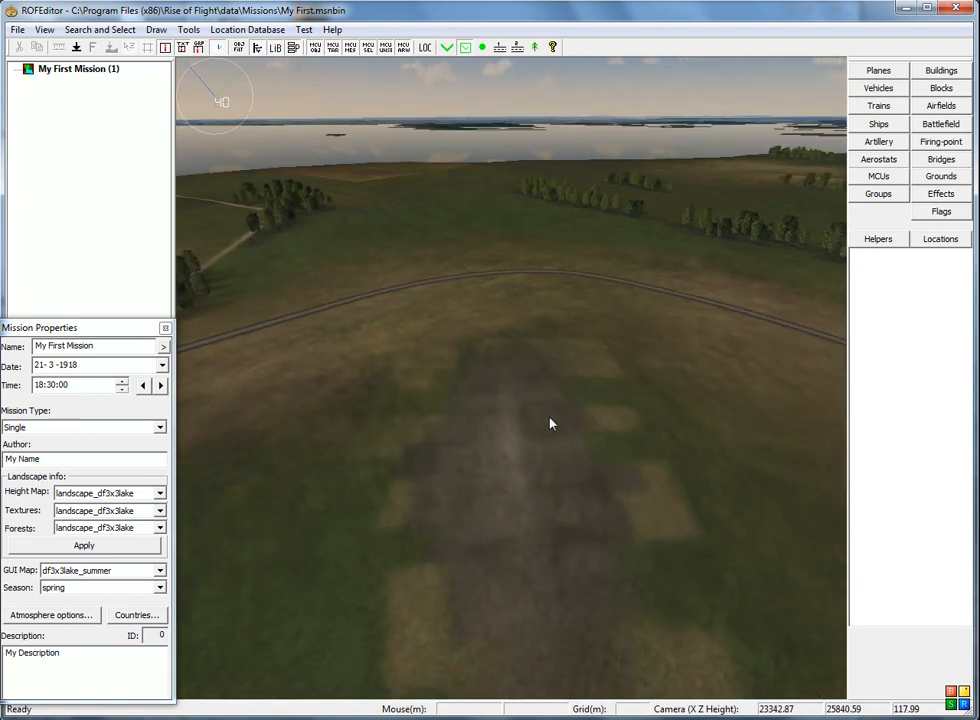
{"action": "middle_click_drag", "start_coordinate": [549, 424], "coordinate": [477, 418]}
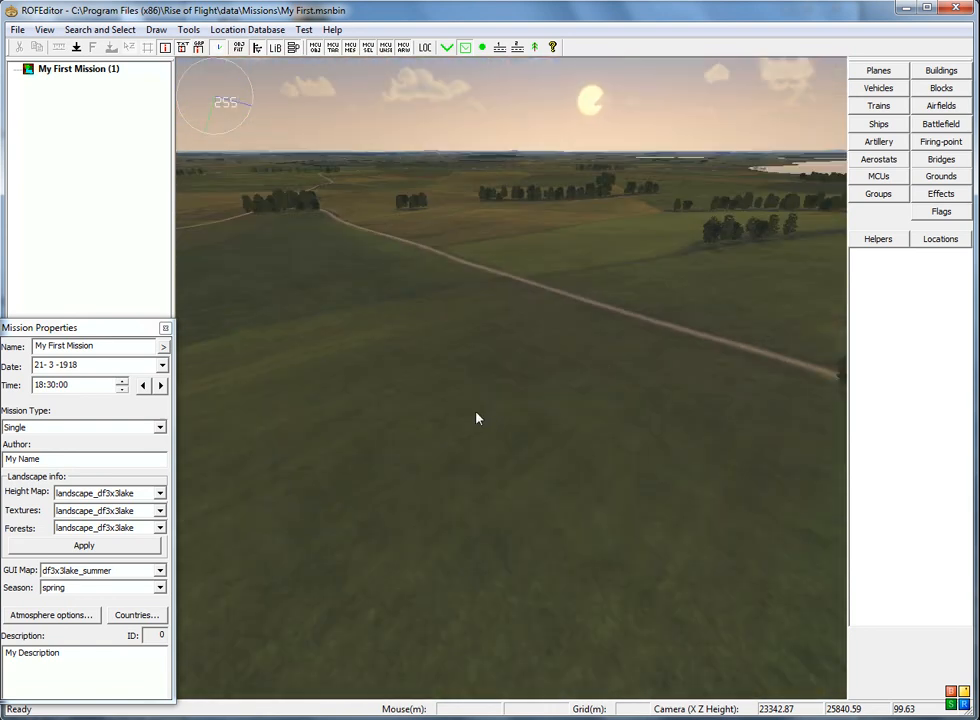
{"action": "middle_click_drag", "start_coordinate": [530, 372], "coordinate": [608, 407]}
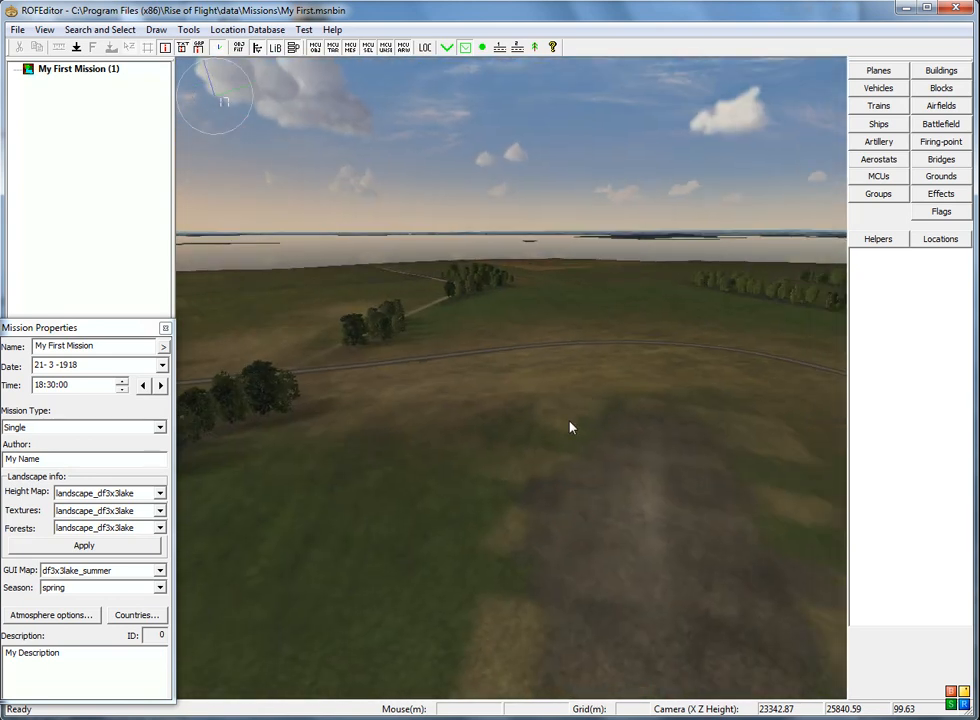
{"action": "scroll", "coordinate": [571, 423], "scroll_direction": "down", "scroll_amount": 7}
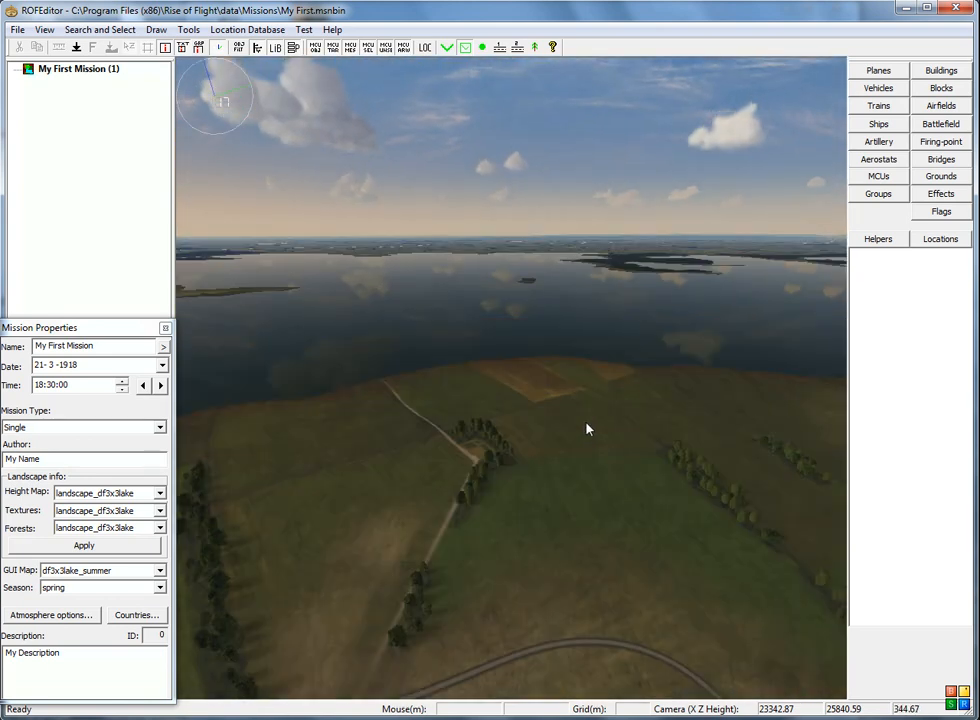
{"action": "scroll", "coordinate": [593, 477], "scroll_direction": "up", "scroll_amount": 7}
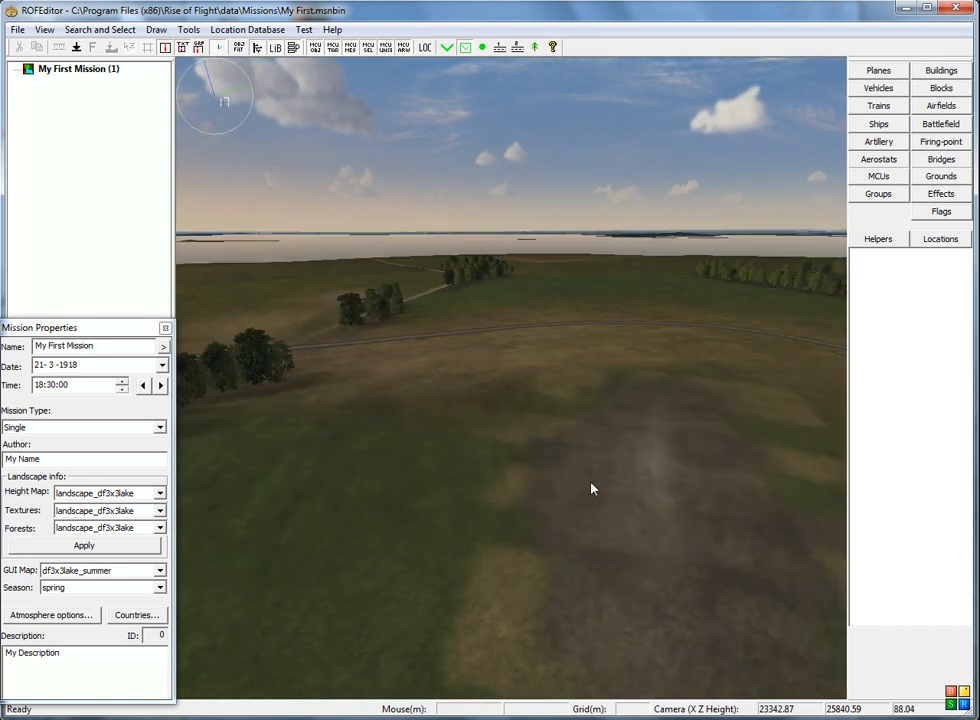
{"action": "scroll", "coordinate": [591, 488], "scroll_direction": "up", "scroll_amount": 1}
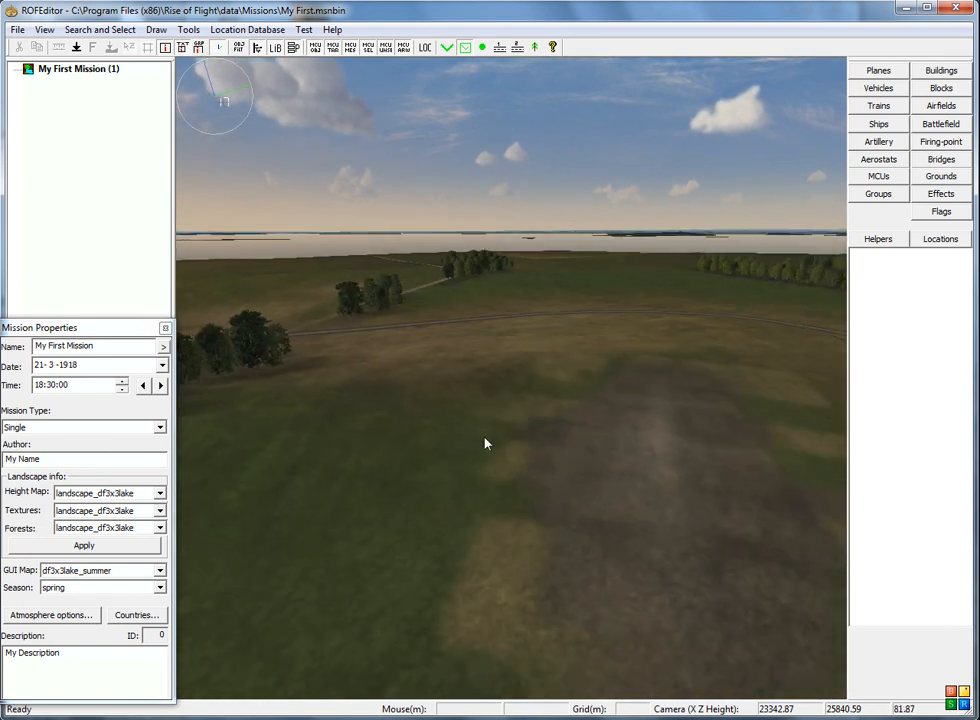
{"action": "middle_click_drag", "start_coordinate": [485, 443], "coordinate": [639, 444]}
{"action": "middle_click_drag", "start_coordinate": [499, 448], "coordinate": [594, 453]}
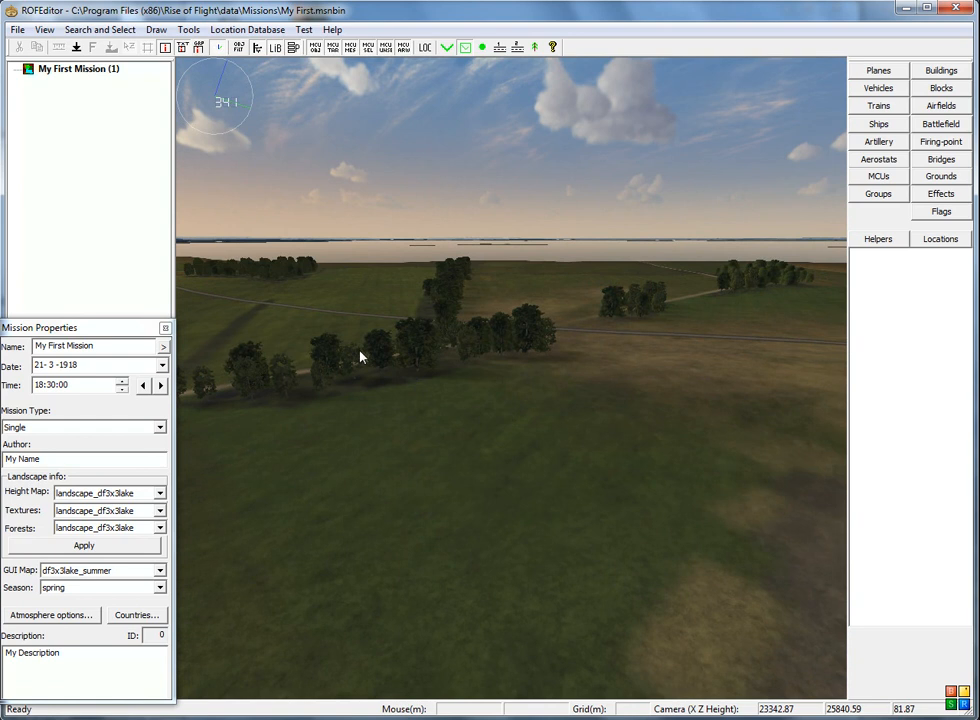
Step: Import Base_DF3x3Lake.Group from the data folder's Template subfolder into the mission
{"action": "left_click", "coordinate": [18, 31]}
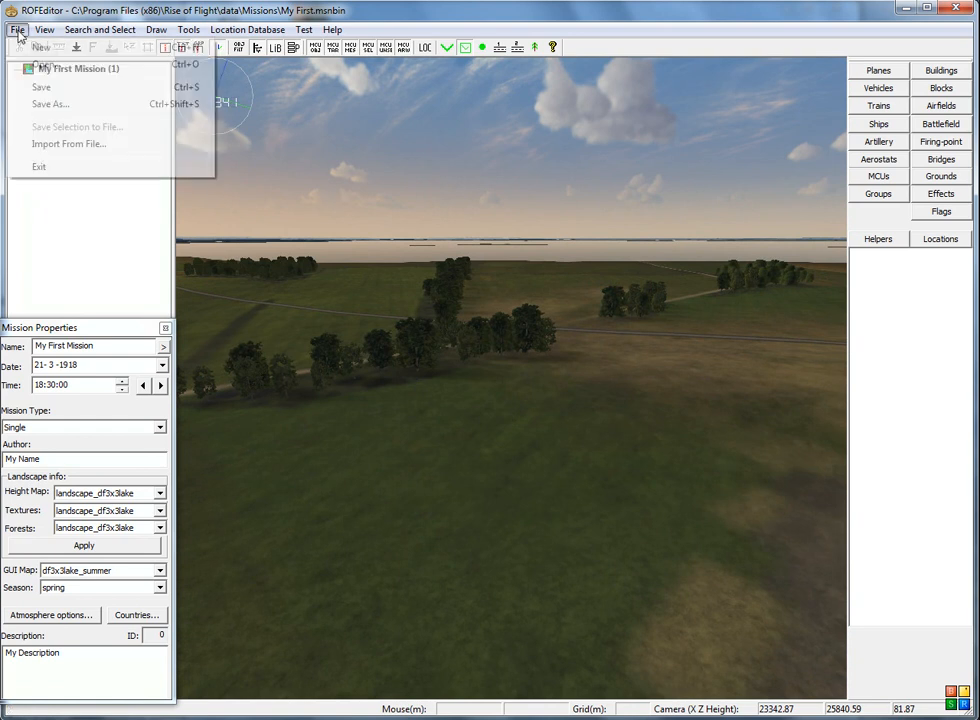
{"action": "left_click", "coordinate": [45, 152]}
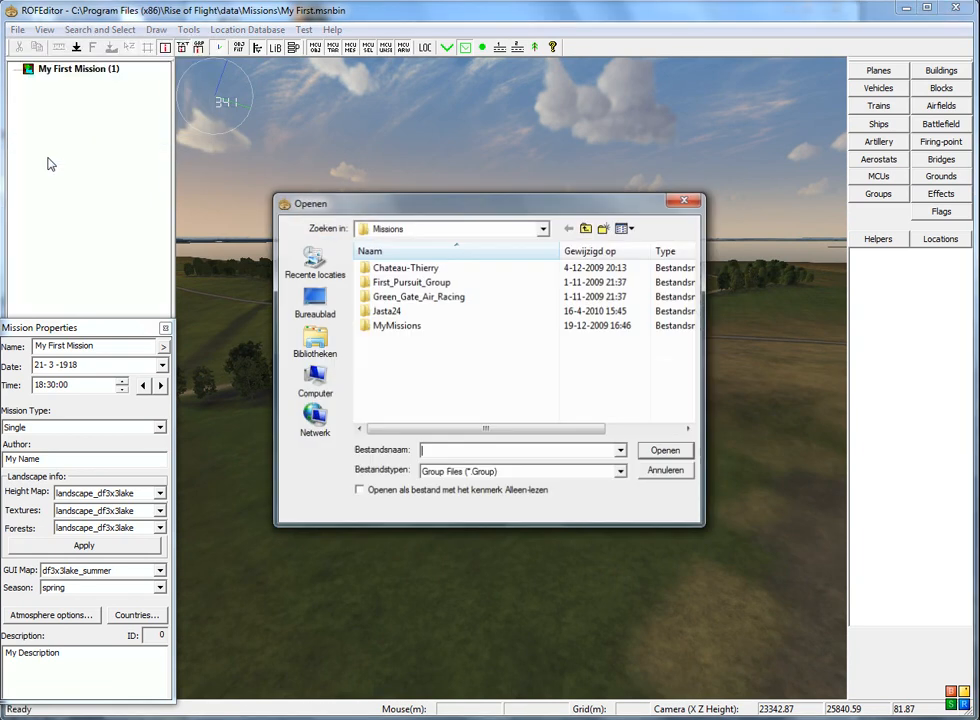
{"action": "left_click", "coordinate": [587, 228]}
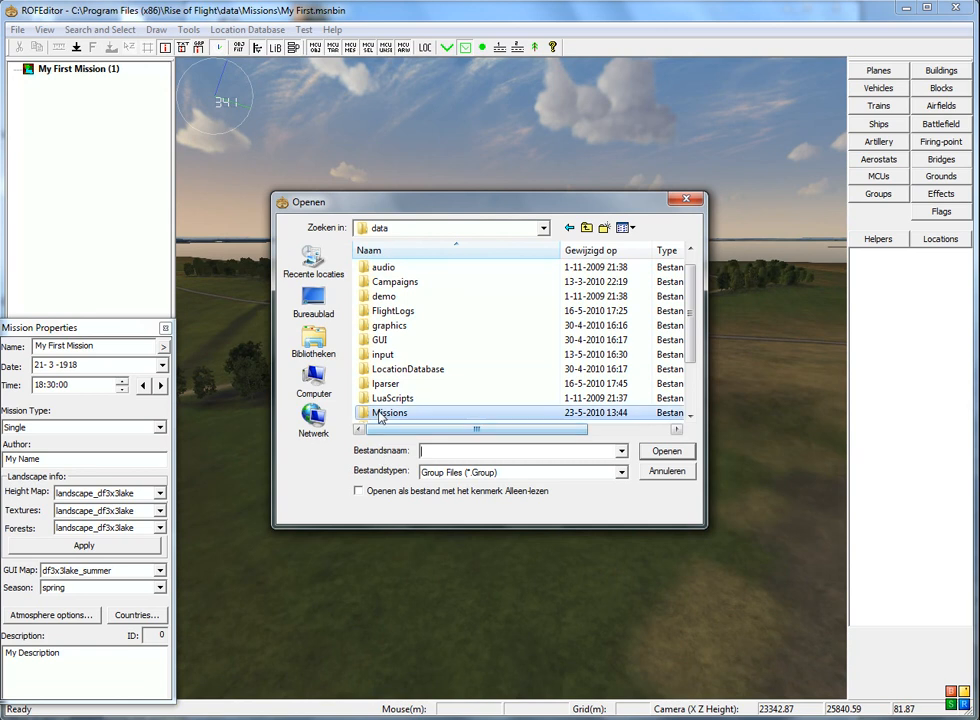
{"action": "scroll", "coordinate": [379, 416], "scroll_direction": "down", "scroll_amount": 2}
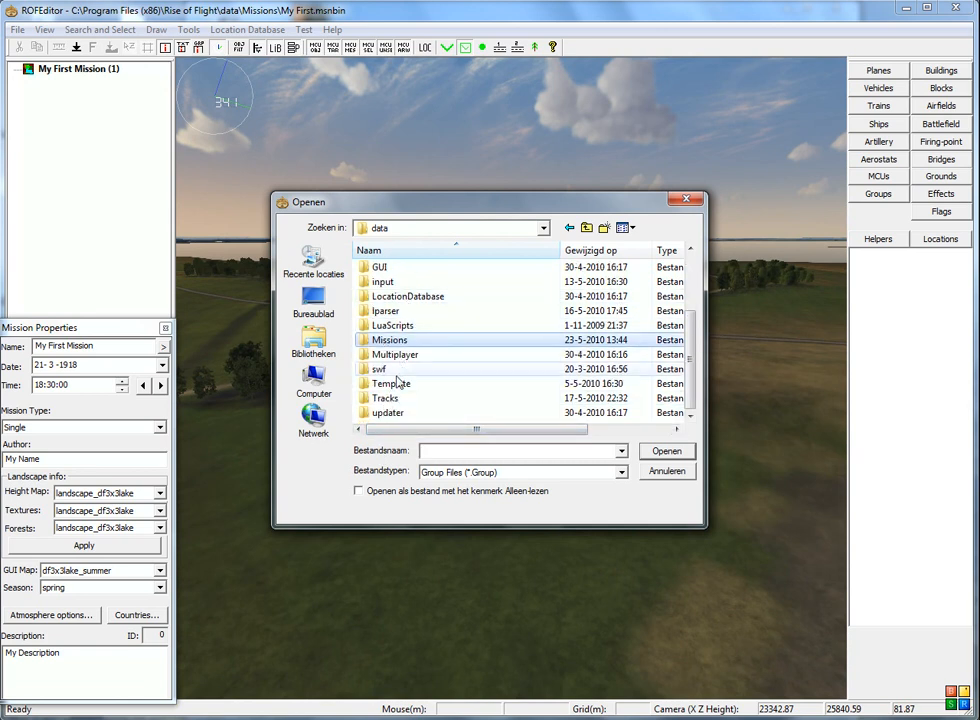
{"action": "left_click", "coordinate": [390, 388]}
{"action": "double_click", "coordinate": [390, 388]}
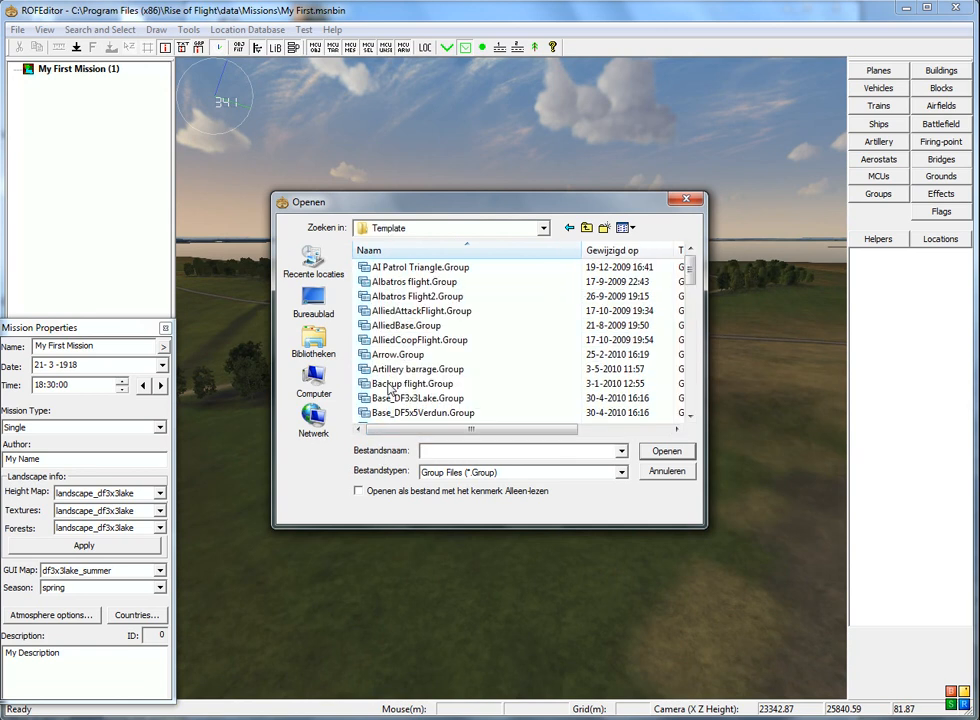
{"action": "scroll", "coordinate": [692, 272], "scroll_direction": "down", "scroll_amount": 2}
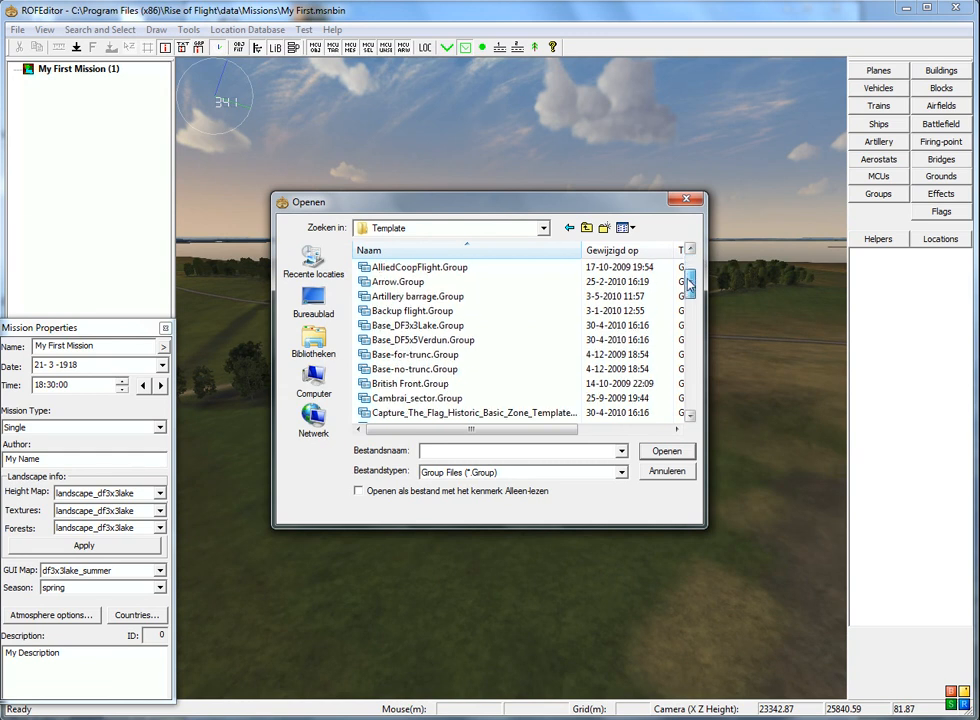
{"action": "left_click", "coordinate": [404, 327]}
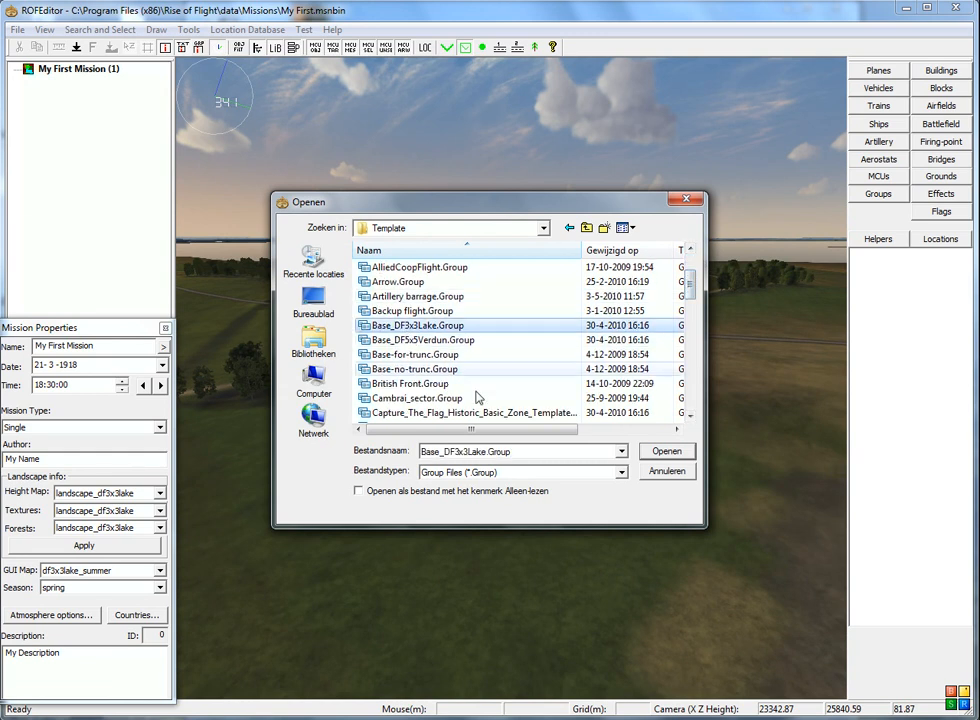
{"action": "left_click", "coordinate": [667, 452]}
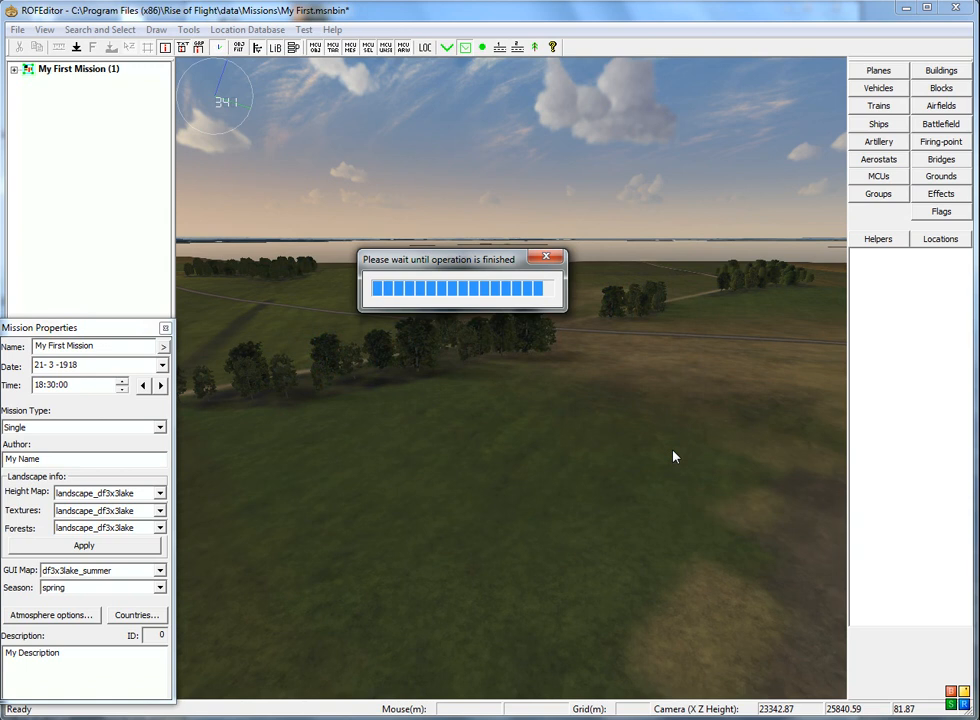
Step: Turn the camera toward the imported church and village houses, and dismiss the import progress window
{"action": "left_click_drag", "start_coordinate": [434, 261], "coordinate": [475, 326]}
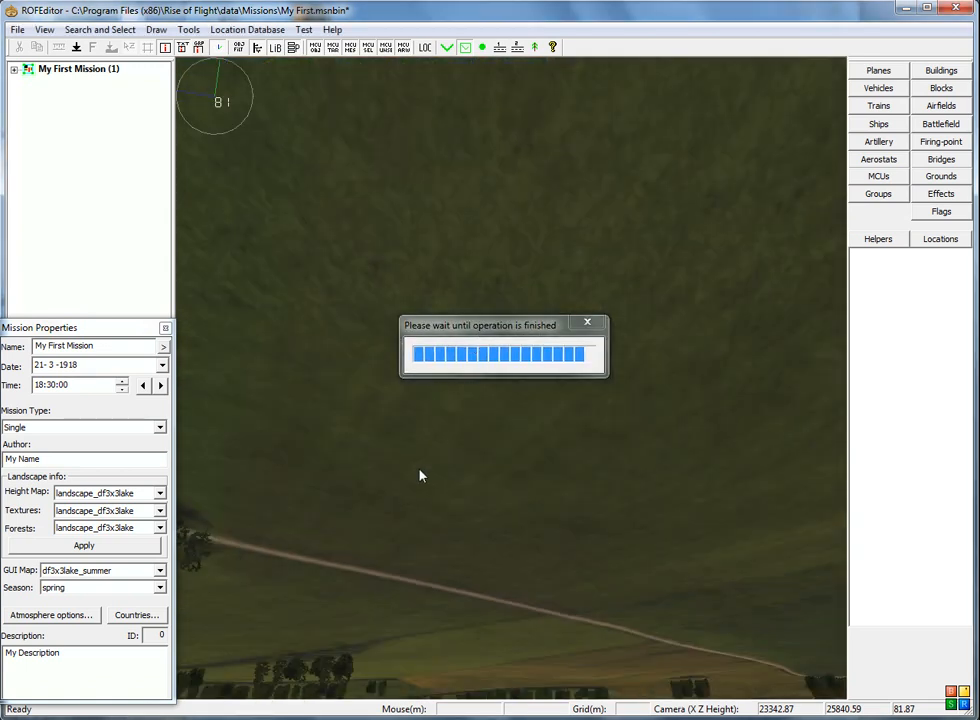
{"action": "middle_click_drag", "start_coordinate": [420, 471], "coordinate": [551, 180]}
{"action": "middle_click_drag", "start_coordinate": [727, 402], "coordinate": [546, 405]}
{"action": "left_click_drag", "start_coordinate": [493, 328], "coordinate": [484, 357]}
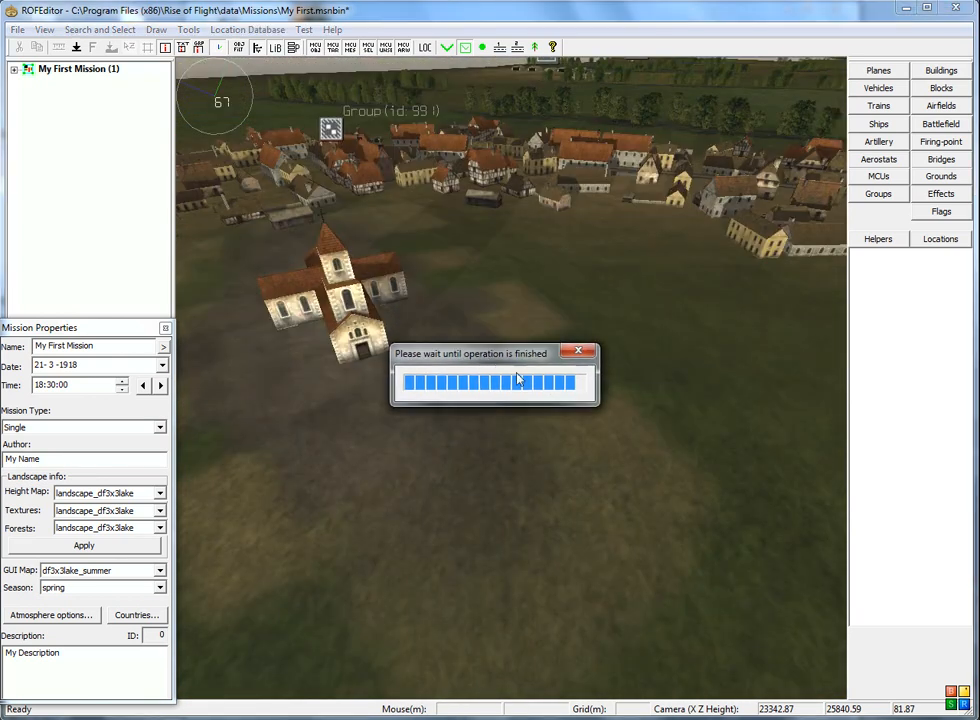
{"action": "left_click", "coordinate": [578, 353]}
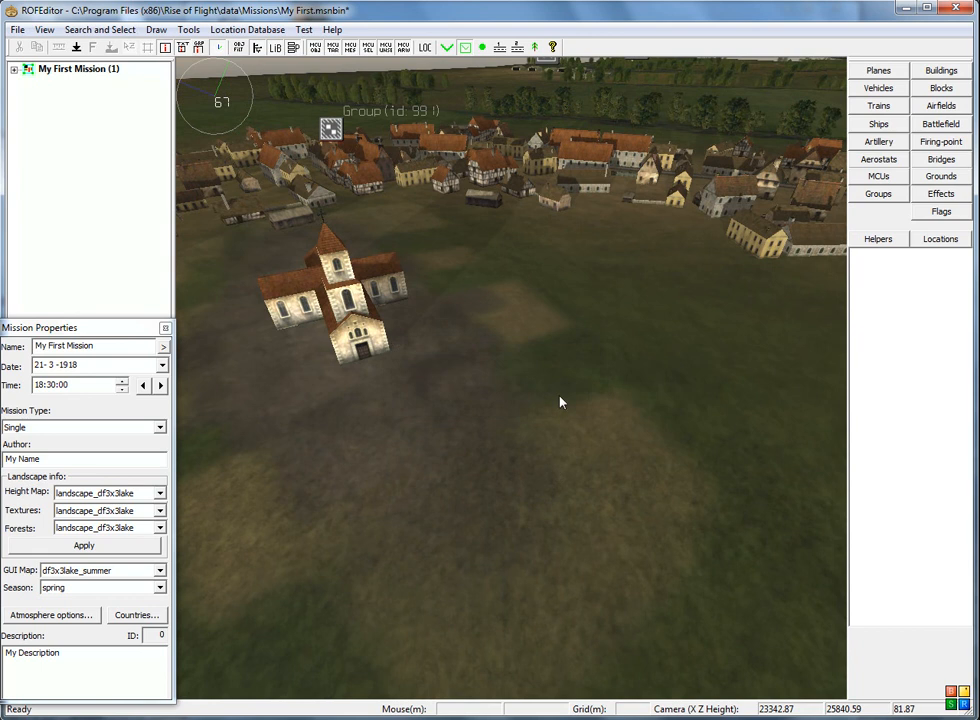
Step: Examine the village and the Champaubert airfield from above in the perspective view, and turn Ortho View on
{"action": "mouse_move", "coordinate": [596, 410]}
{"action": "middle_mouse_down"}
{"action": "mouse_move", "coordinate": [479, 394]}
{"action": "mouse_move", "coordinate": [472, 418]}
{"action": "mouse_move", "coordinate": [486, 409]}
{"action": "mouse_move", "coordinate": [637, 440]}
{"action": "mouse_move", "coordinate": [615, 414]}
{"action": "middle_mouse_up"}
{"action": "scroll", "coordinate": [617, 412], "scroll_direction": "down", "scroll_amount": 20}
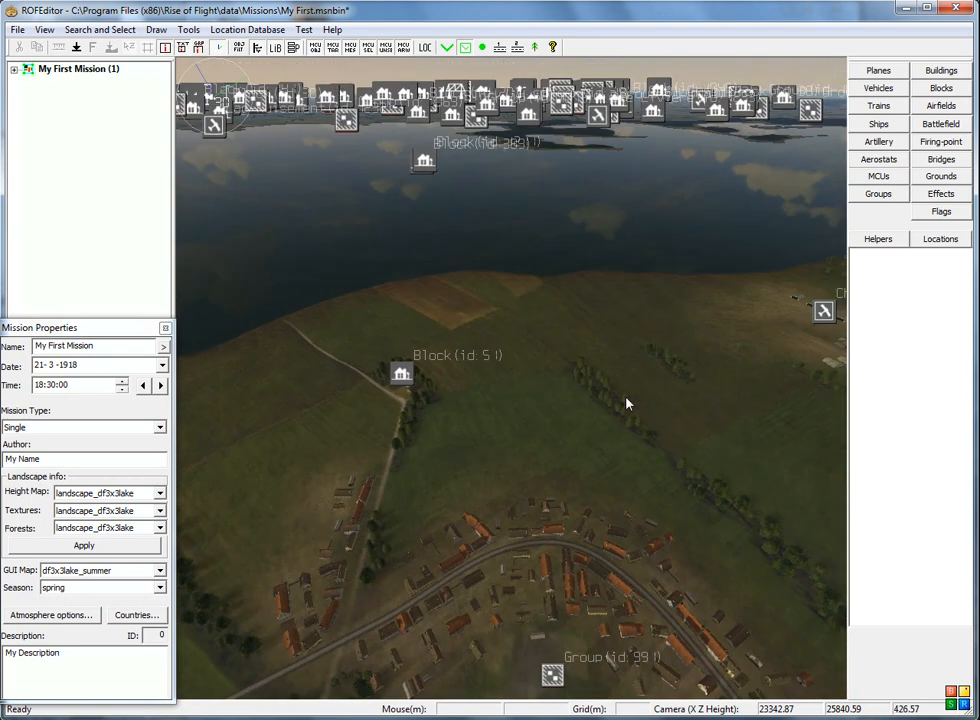
{"action": "middle_click_drag", "start_coordinate": [630, 483], "coordinate": [582, 494]}
{"action": "scroll", "coordinate": [559, 510], "scroll_direction": "up", "scroll_amount": 12}
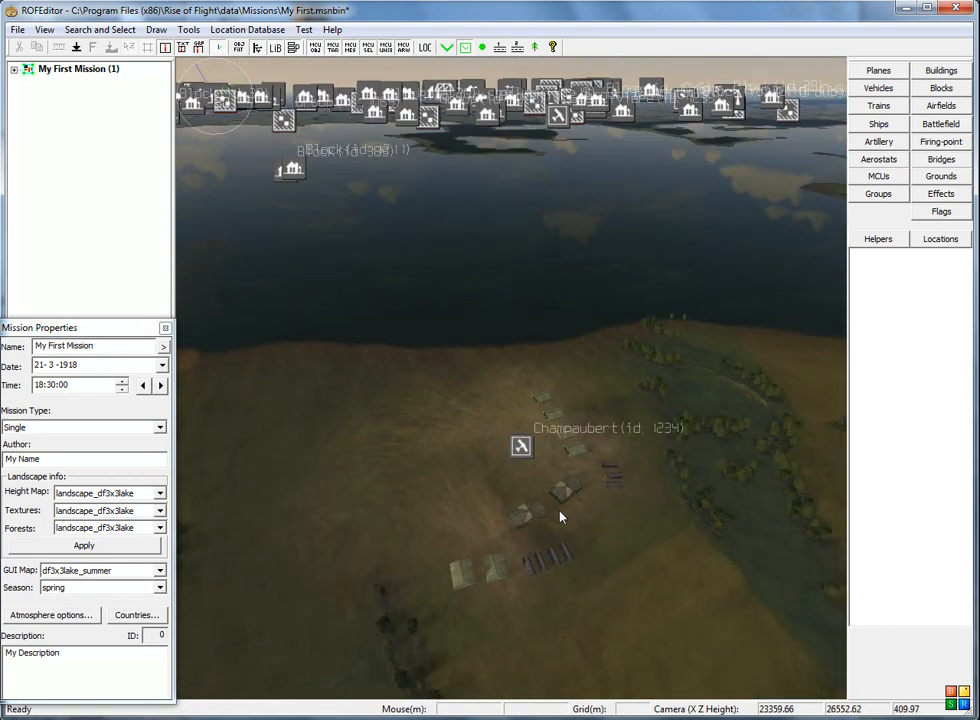
{"action": "scroll", "coordinate": [559, 514], "scroll_direction": "up", "scroll_amount": 2}
{"action": "right_click", "coordinate": [405, 370]}
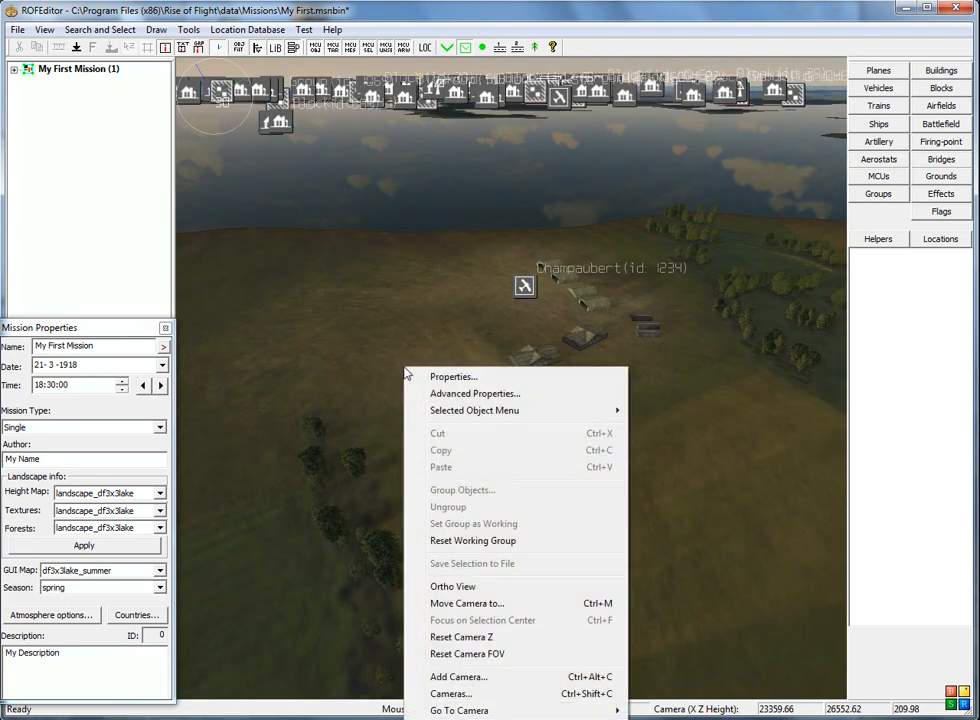
{"action": "left_click", "coordinate": [455, 587]}
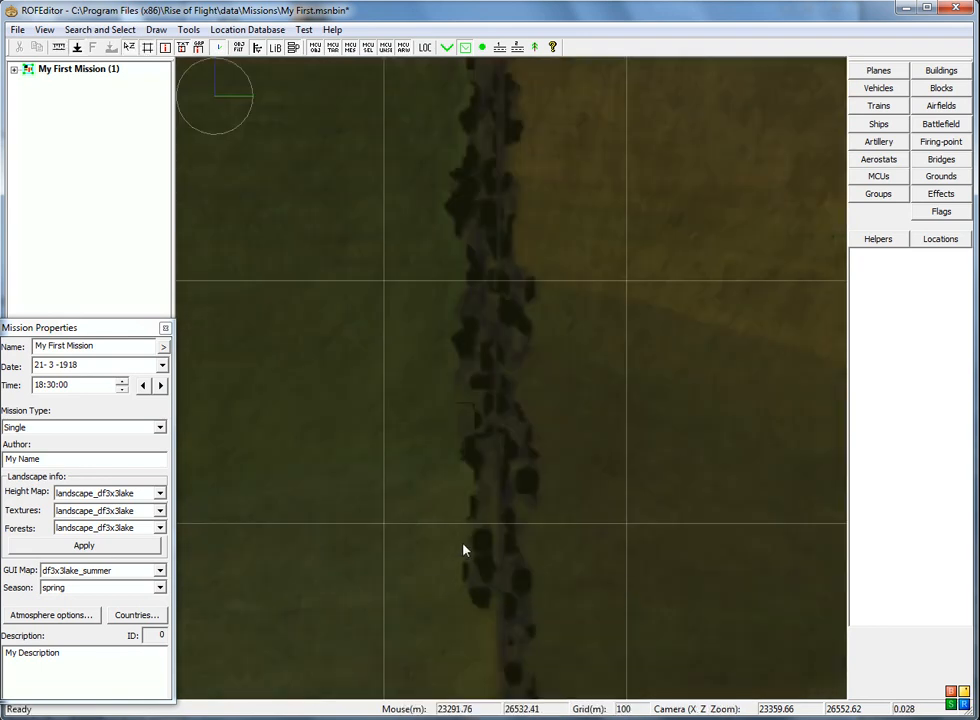
Step: Examine the imported scenery across the whole lake map and return to the area around the village and Champaubert airfield
{"action": "scroll", "coordinate": [470, 545], "scroll_direction": "down", "scroll_amount": 8}
{"action": "scroll", "coordinate": [487, 536], "scroll_direction": "down", "scroll_amount": 6}
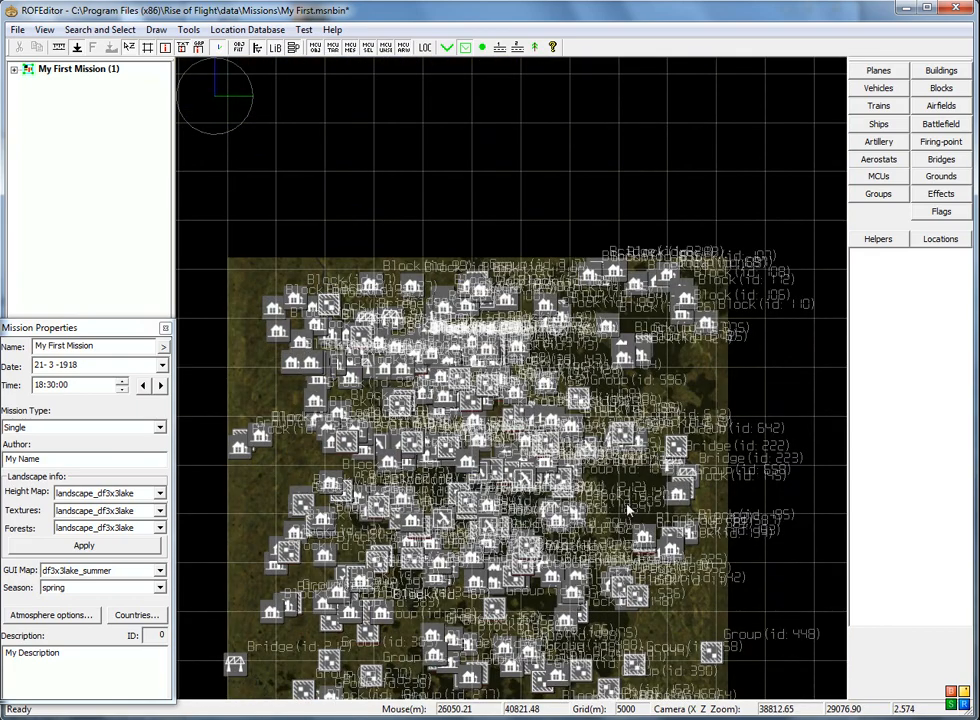
{"action": "middle_click_drag", "start_coordinate": [628, 510], "coordinate": [667, 300]}
{"action": "middle_click_drag", "start_coordinate": [642, 430], "coordinate": [676, 305]}
{"action": "scroll", "coordinate": [543, 393], "scroll_direction": "up", "scroll_amount": 1}
{"action": "scroll", "coordinate": [486, 446], "scroll_direction": "up", "scroll_amount": 1}
{"action": "scroll", "coordinate": [486, 446], "scroll_direction": "up", "scroll_amount": 5}
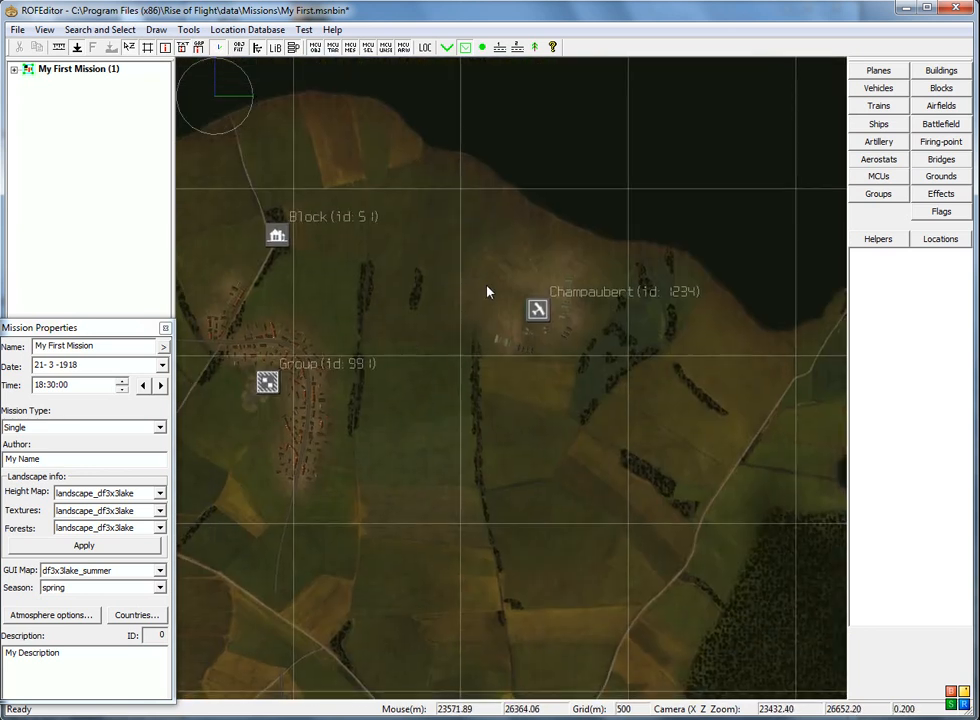
Step: Position the map view over the small tan clearing beside the road junction southwest of the village
{"action": "middle_click_drag", "start_coordinate": [487, 292], "coordinate": [585, 232]}
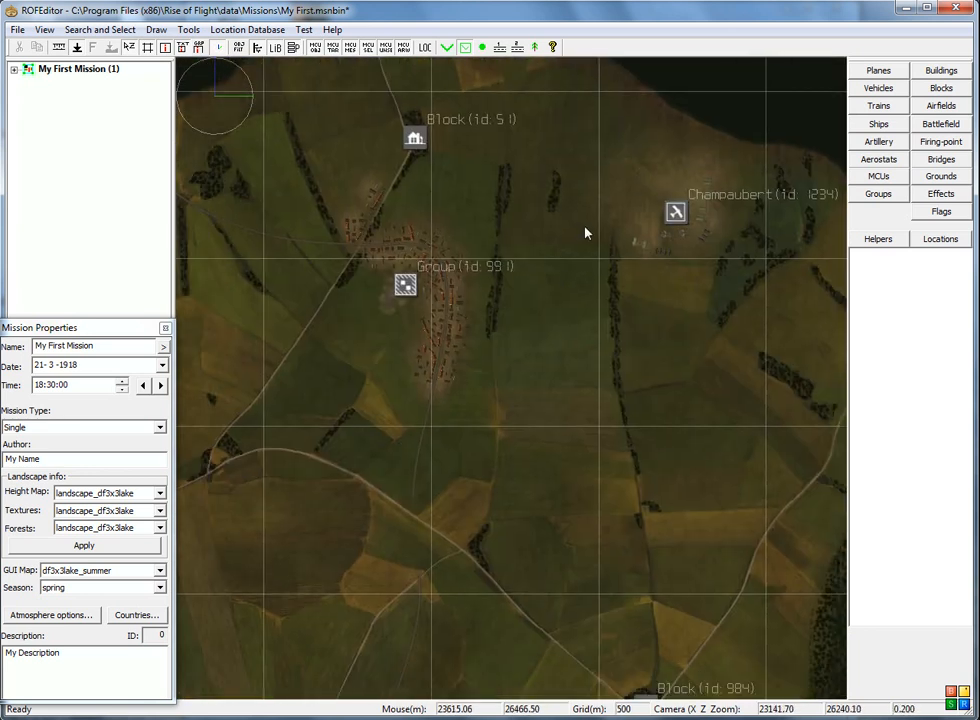
{"action": "middle_click_drag", "start_coordinate": [604, 279], "coordinate": [604, 398]}
{"action": "middle_click_drag", "start_coordinate": [478, 363], "coordinate": [581, 250]}
{"action": "middle_click_drag", "start_coordinate": [462, 395], "coordinate": [488, 355]}
{"action": "scroll", "coordinate": [498, 323], "scroll_direction": "up", "scroll_amount": 4}
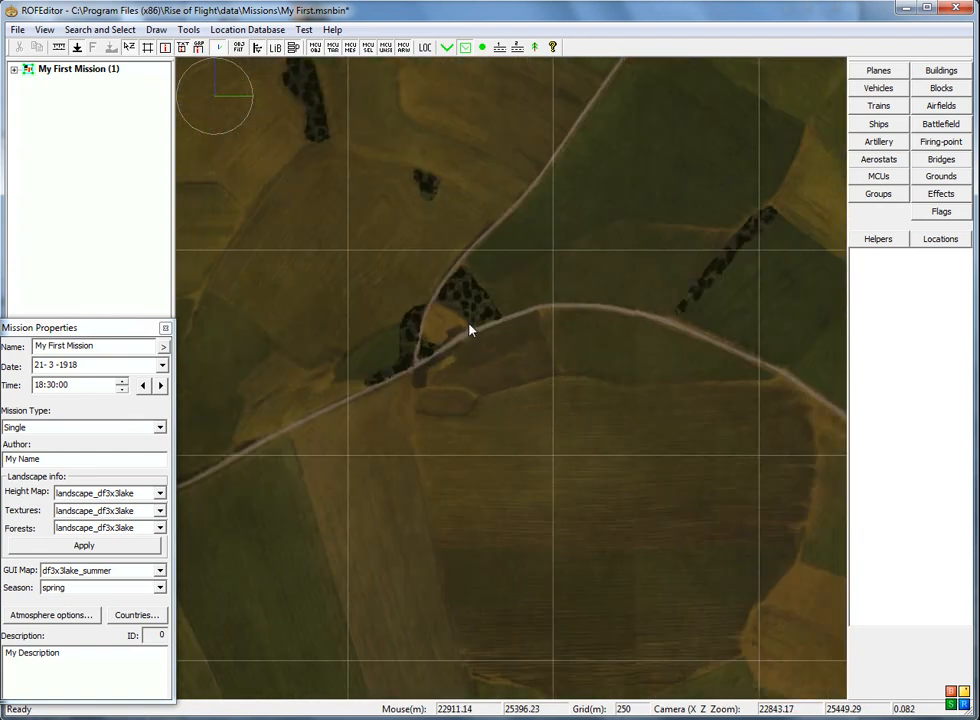
{"action": "middle_click_drag", "start_coordinate": [570, 277], "coordinate": [488, 405]}
{"action": "middle_click_drag", "start_coordinate": [622, 285], "coordinate": [473, 484]}
{"action": "middle_click_drag", "start_coordinate": [490, 390], "coordinate": [645, 166]}
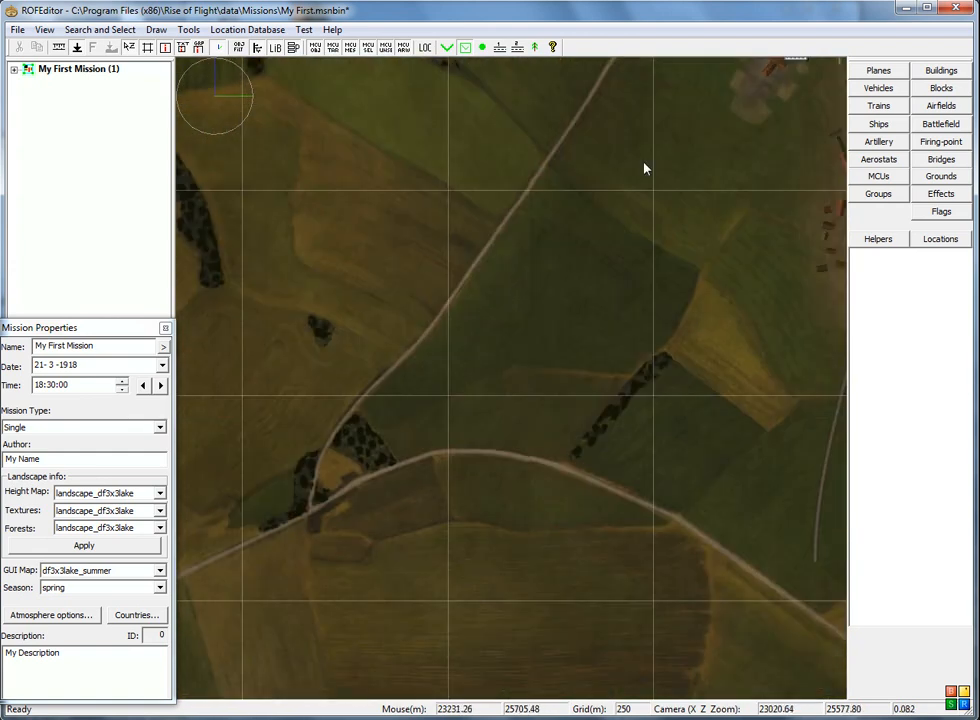
{"action": "middle_click_drag", "start_coordinate": [378, 450], "coordinate": [440, 343]}
{"action": "scroll", "coordinate": [440, 343], "scroll_direction": "up", "scroll_amount": 8}
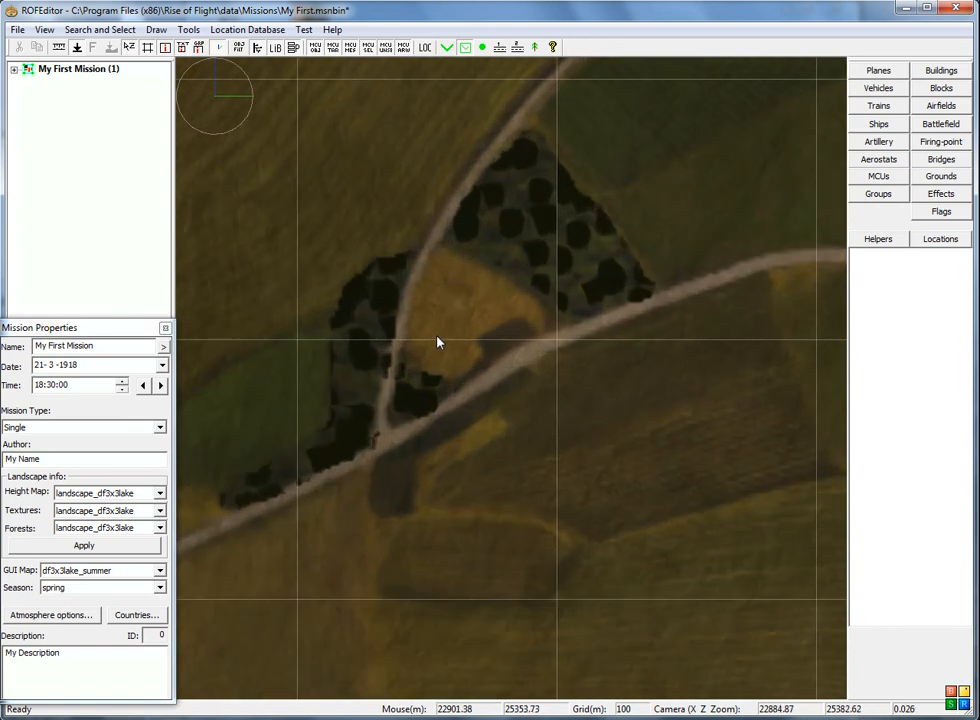
{"action": "scroll", "coordinate": [507, 385], "scroll_direction": "down", "scroll_amount": 5}
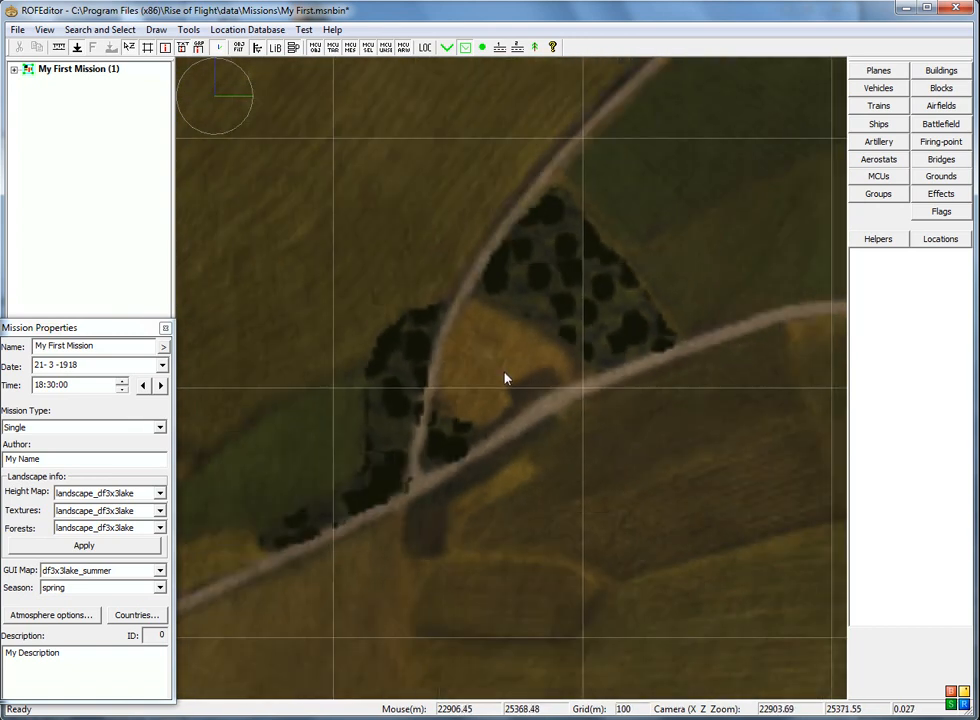
{"action": "middle_click_drag", "start_coordinate": [508, 384], "coordinate": [514, 323]}
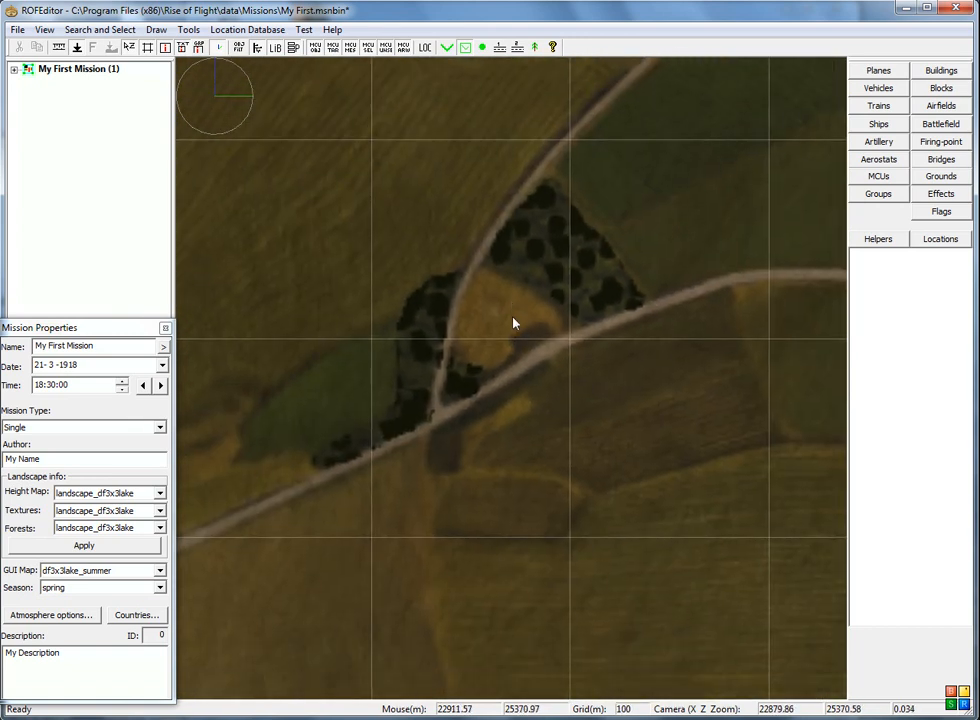
{"action": "middle_click_drag", "start_coordinate": [562, 301], "coordinate": [505, 347]}
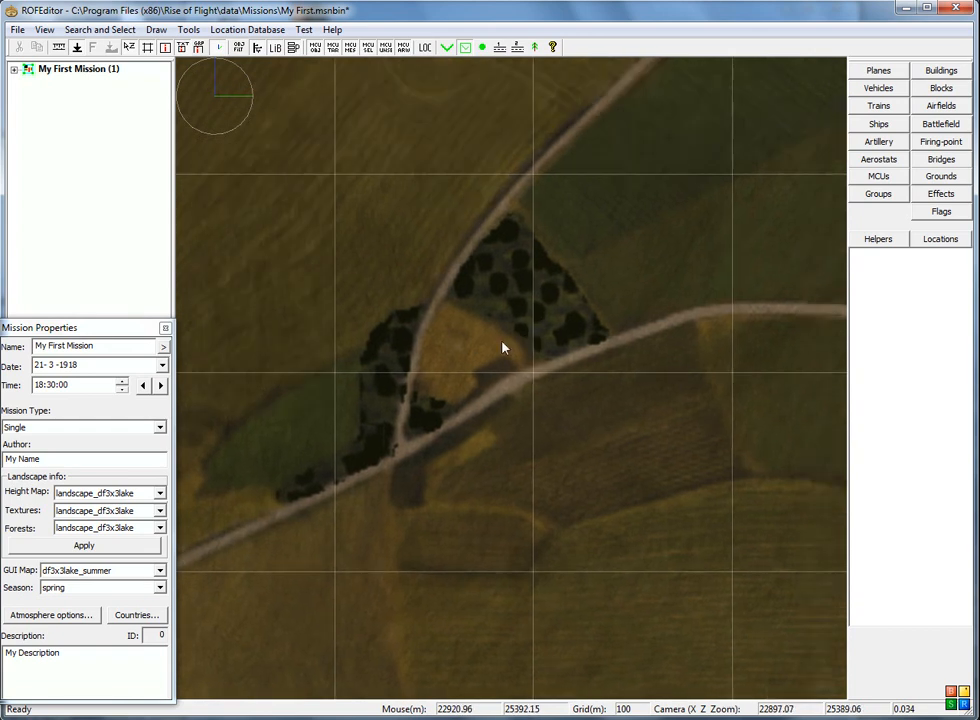
{"action": "scroll", "coordinate": [525, 333], "scroll_direction": "down", "scroll_amount": 2}
{"action": "scroll", "coordinate": [500, 357], "scroll_direction": "up", "scroll_amount": 1}
{"action": "scroll", "coordinate": [500, 358], "scroll_direction": "up", "scroll_amount": 1}
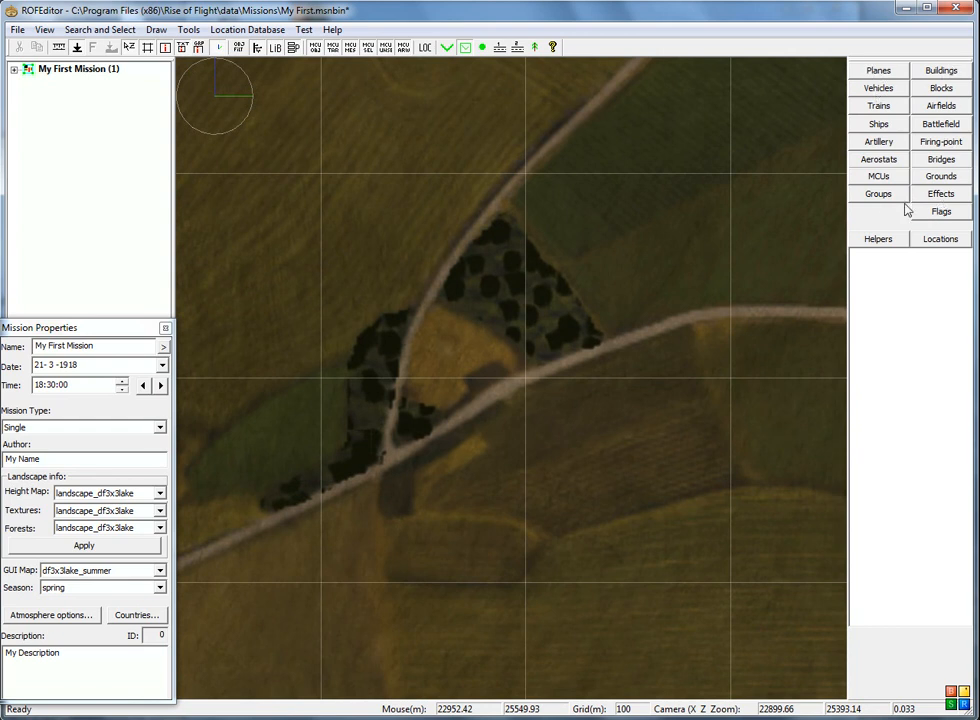
Step: Browse the Blocks objects and preview sample factory, mill, railway station and large block models
{"action": "left_click", "coordinate": [940, 90]}
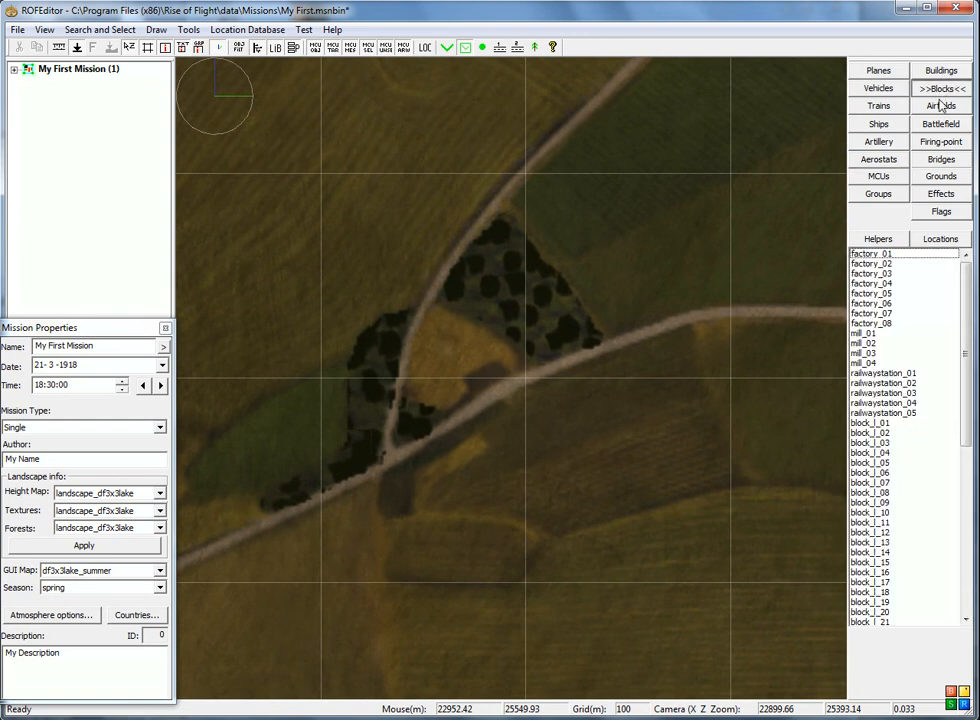
{"action": "left_click_drag", "start_coordinate": [968, 290], "coordinate": [968, 425]}
{"action": "scroll", "coordinate": [965, 315], "scroll_direction": "up", "scroll_amount": 3}
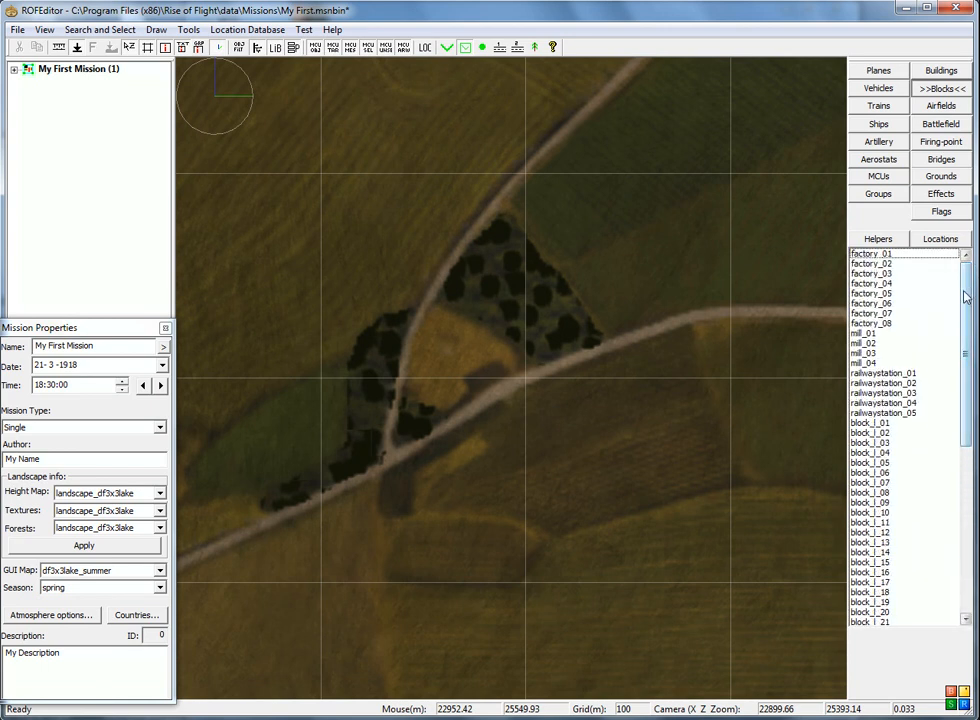
{"action": "left_click", "coordinate": [880, 256]}
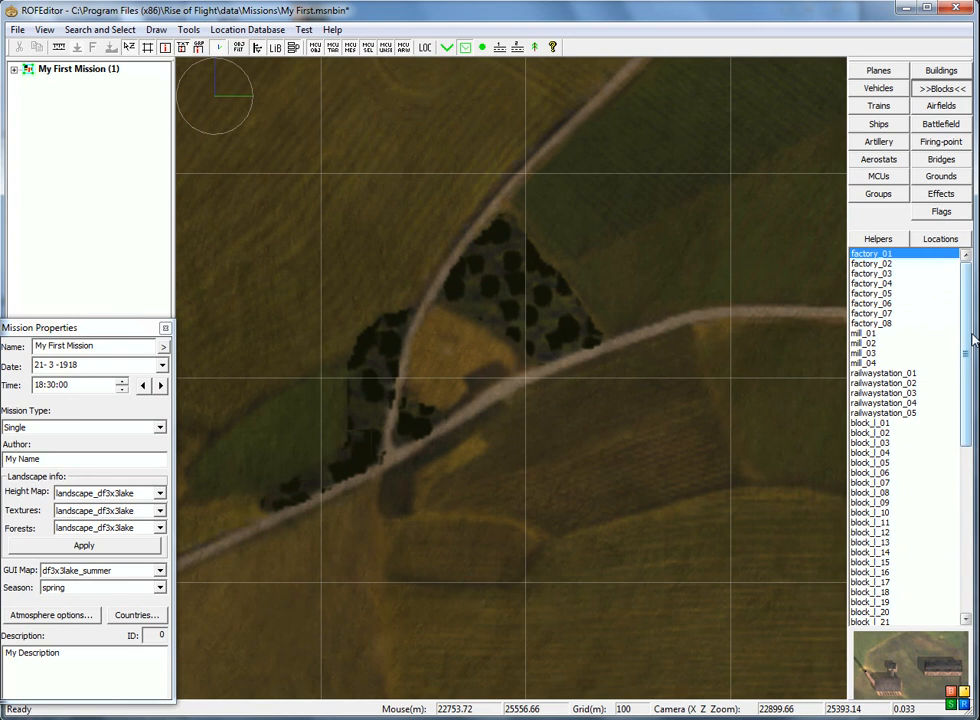
{"action": "scroll", "coordinate": [908, 314], "scroll_direction": "down", "scroll_amount": 1}
{"action": "left_click", "coordinate": [900, 293]}
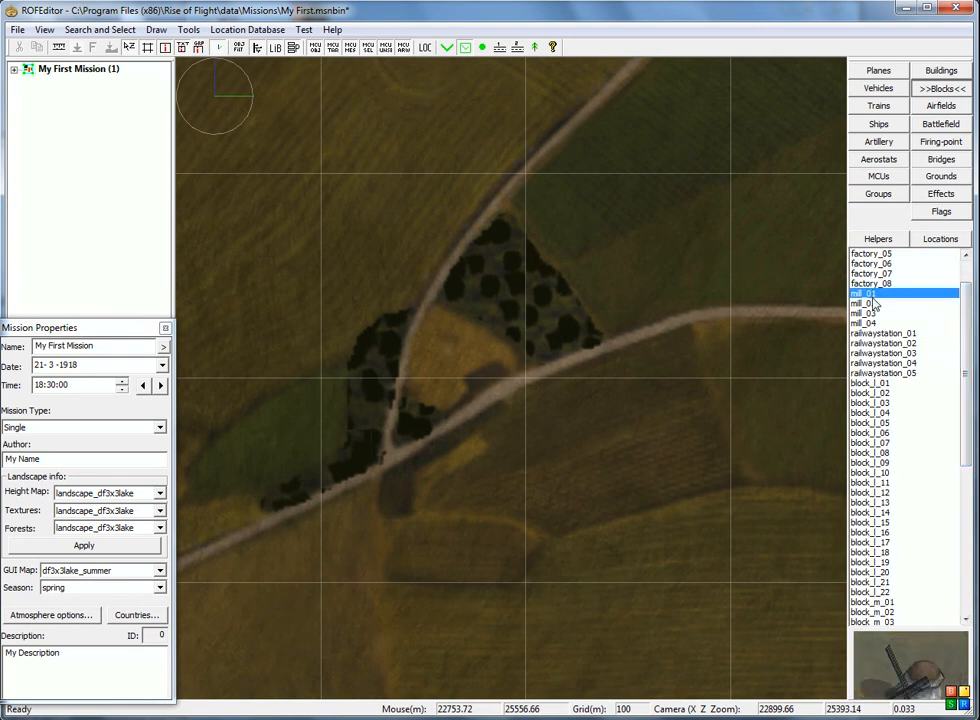
{"action": "left_click_drag", "start_coordinate": [966, 371], "coordinate": [966, 405]}
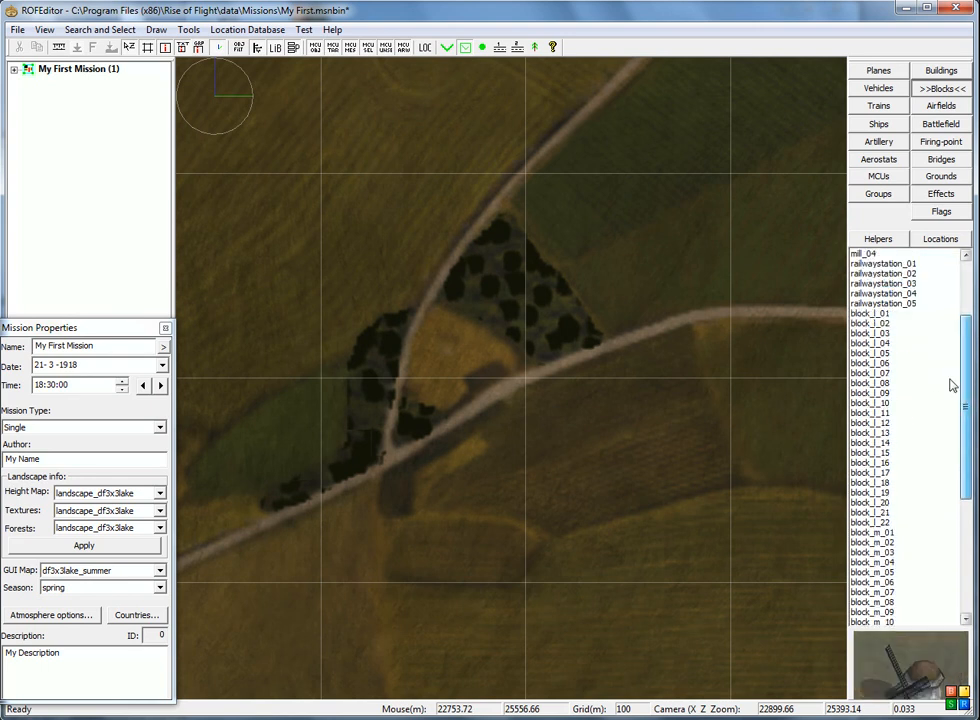
{"action": "left_click", "coordinate": [900, 284]}
{"action": "scroll", "coordinate": [960, 355], "scroll_direction": "down", "scroll_amount": 3}
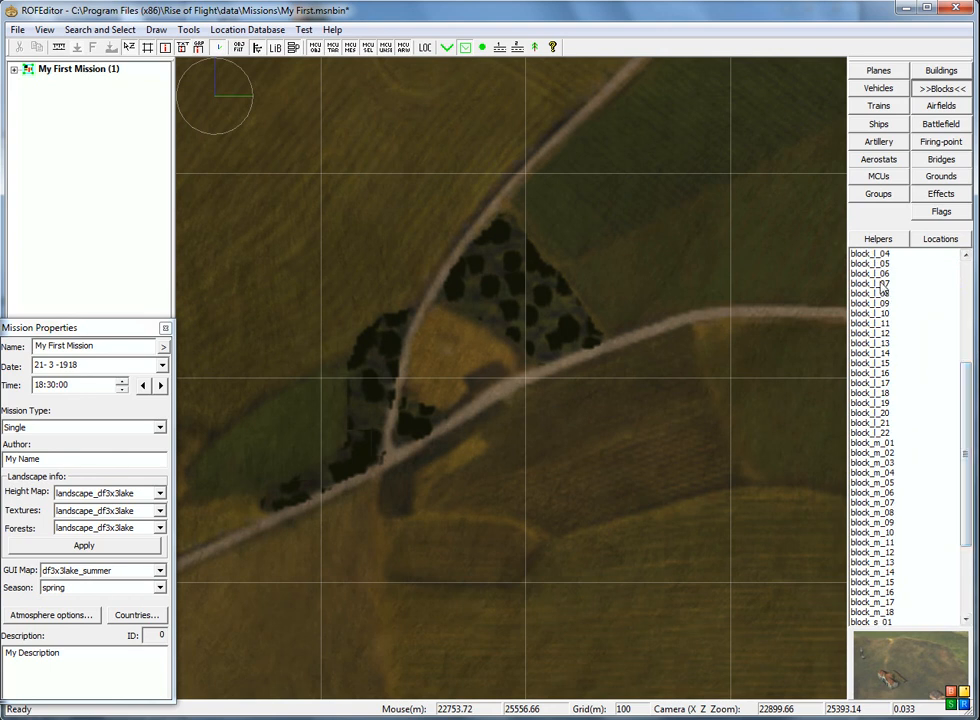
{"action": "left_click", "coordinate": [876, 314]}
{"action": "left_click_drag", "start_coordinate": [876, 316], "coordinate": [876, 413]}
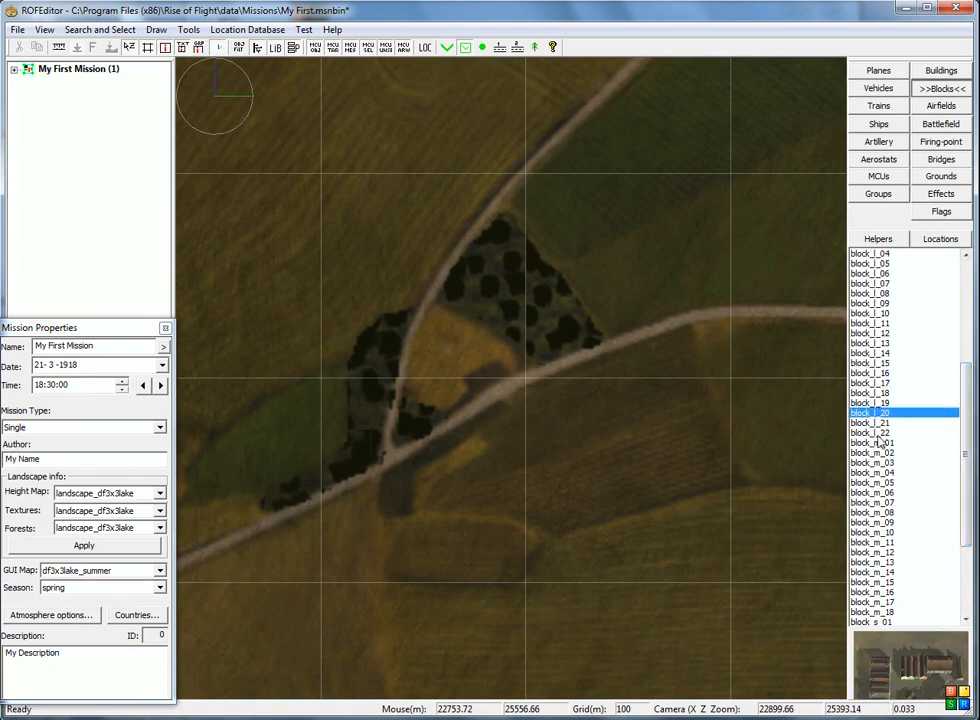
{"action": "left_click", "coordinate": [878, 435]}
{"action": "scroll", "coordinate": [879, 410], "scroll_direction": "down", "scroll_amount": 4}
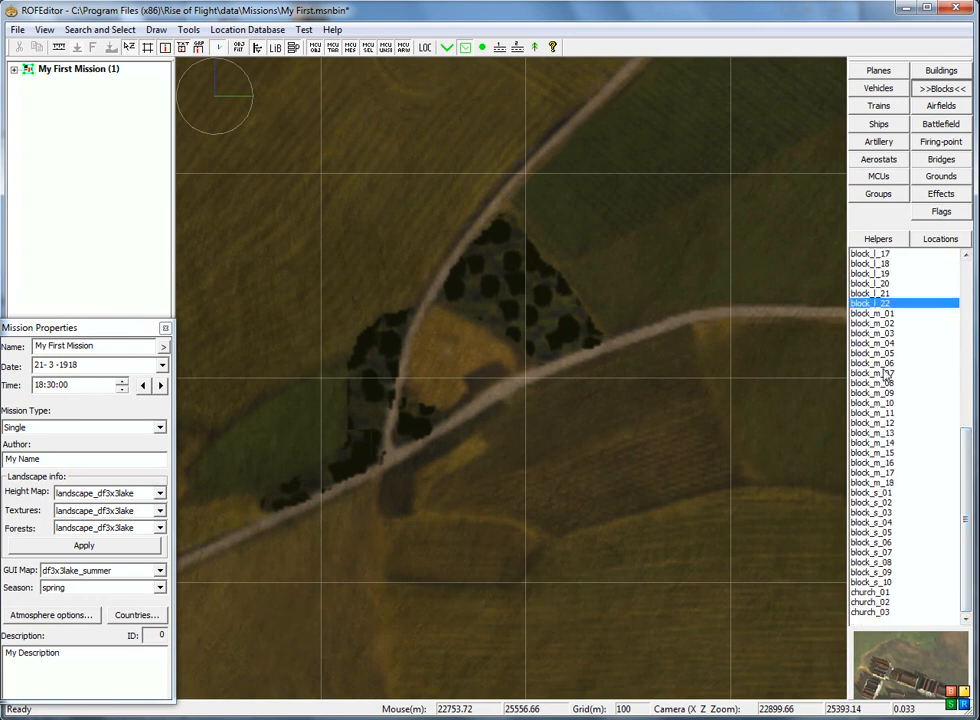
Step: Preview several medium and small block models, along with church_01, church_02 and church_03
{"action": "left_click", "coordinate": [876, 363]}
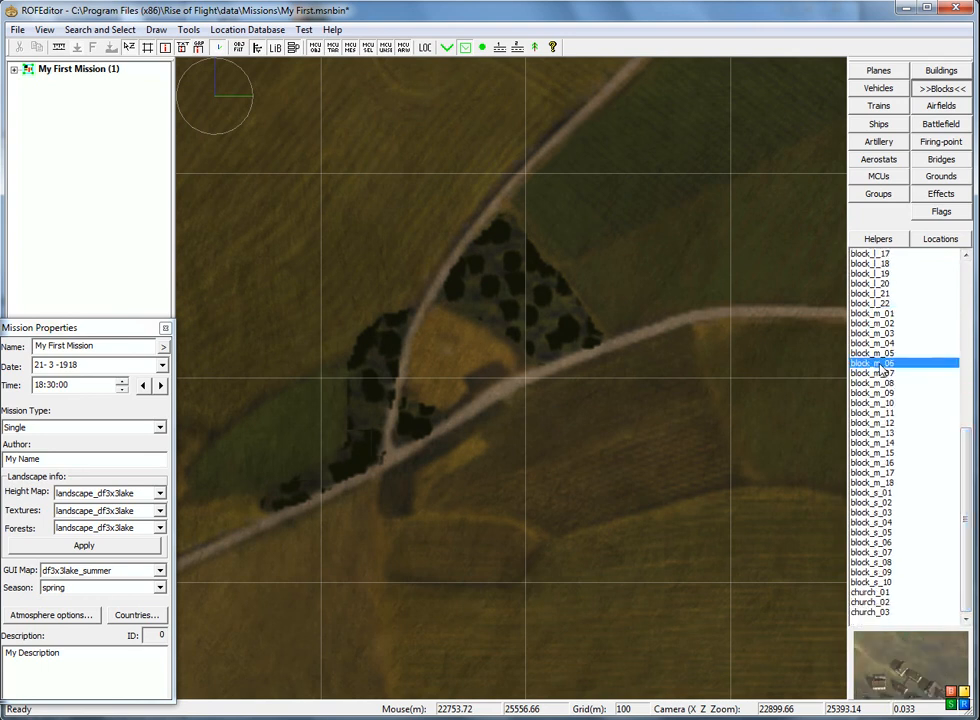
{"action": "left_click", "coordinate": [878, 453]}
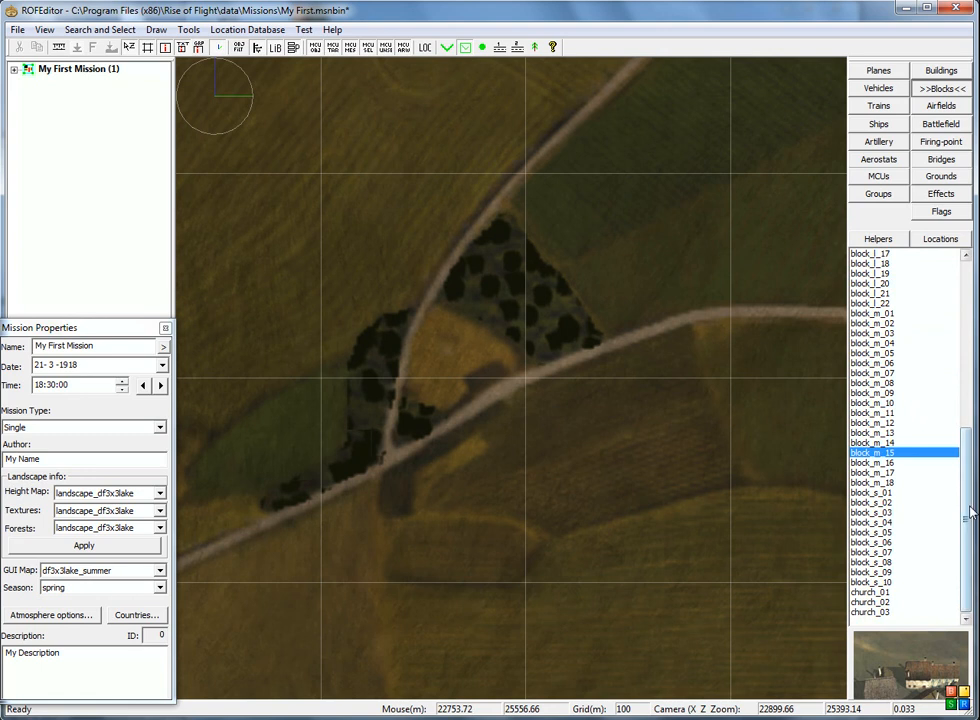
{"action": "left_click", "coordinate": [872, 512]}
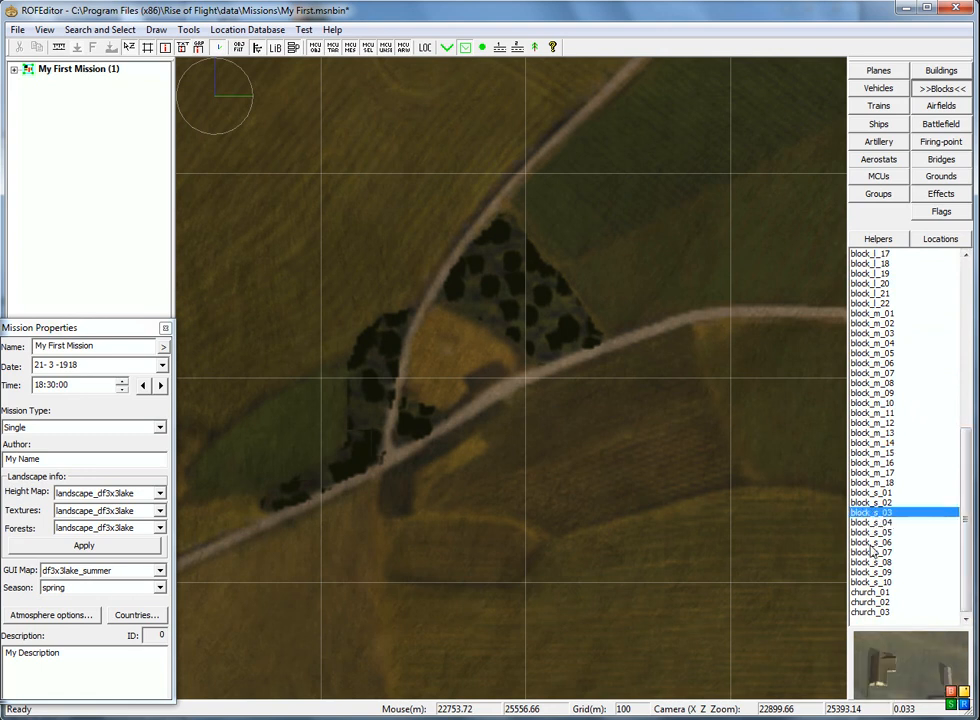
{"action": "left_click", "coordinate": [872, 542]}
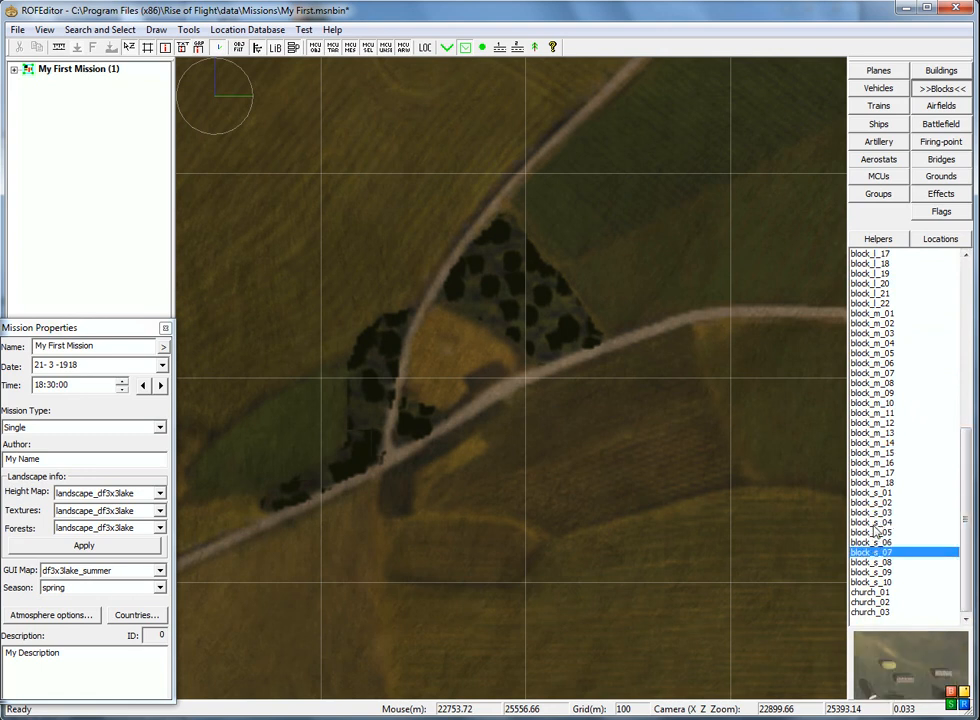
{"action": "left_click", "coordinate": [872, 522]}
{"action": "left_click", "coordinate": [874, 503]}
{"action": "left_click", "coordinate": [872, 592]}
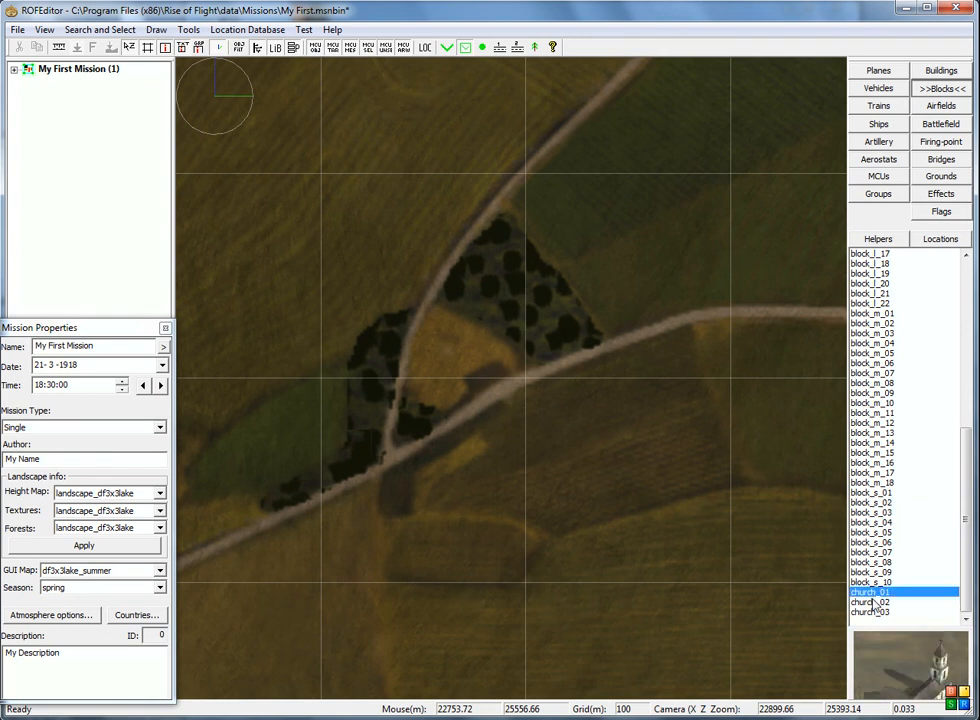
{"action": "left_click", "coordinate": [874, 602]}
{"action": "left_click", "coordinate": [872, 613]}
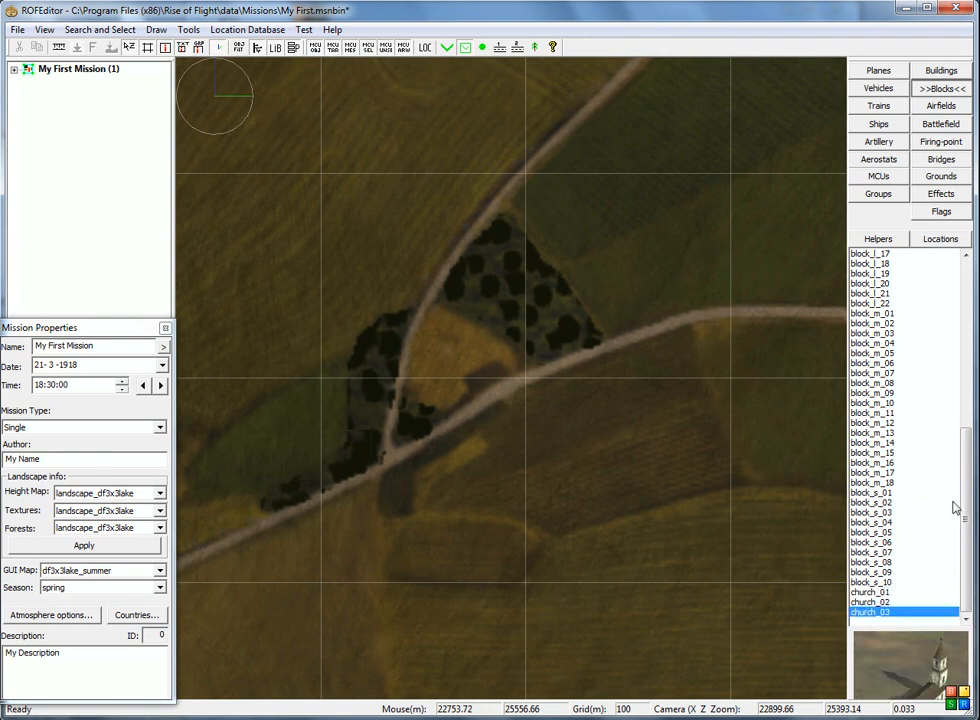
{"action": "scroll", "coordinate": [889, 485], "scroll_direction": "up", "scroll_amount": 2}
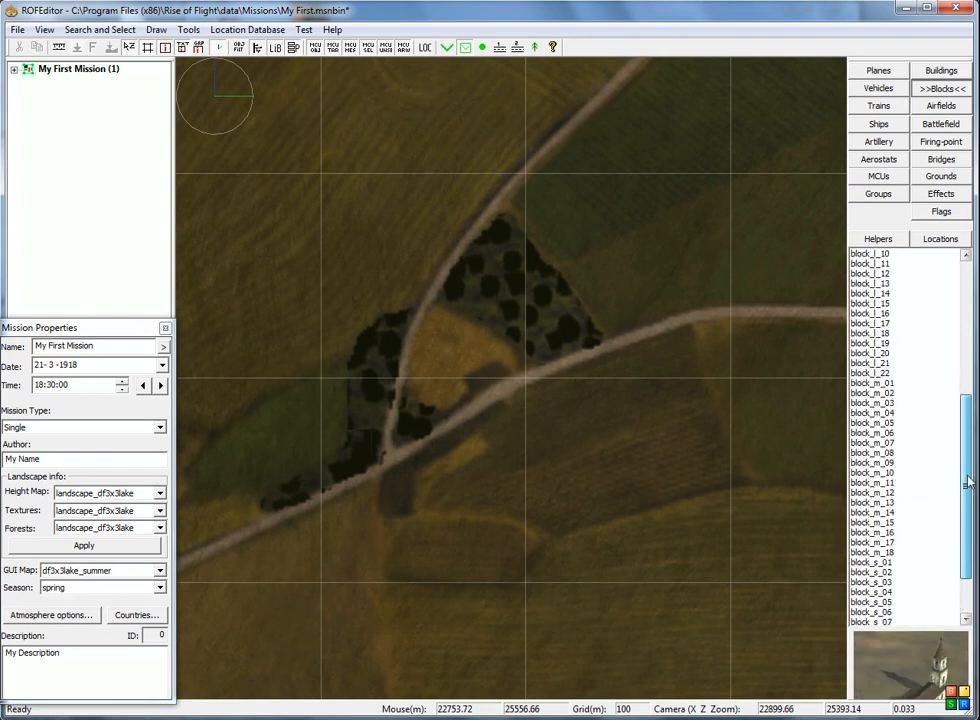
Step: Place block_m_15 in the tan clearing at the road junction and adjust its position to about X 22908, Z 25365, leaving it selected
{"action": "left_click", "coordinate": [872, 522]}
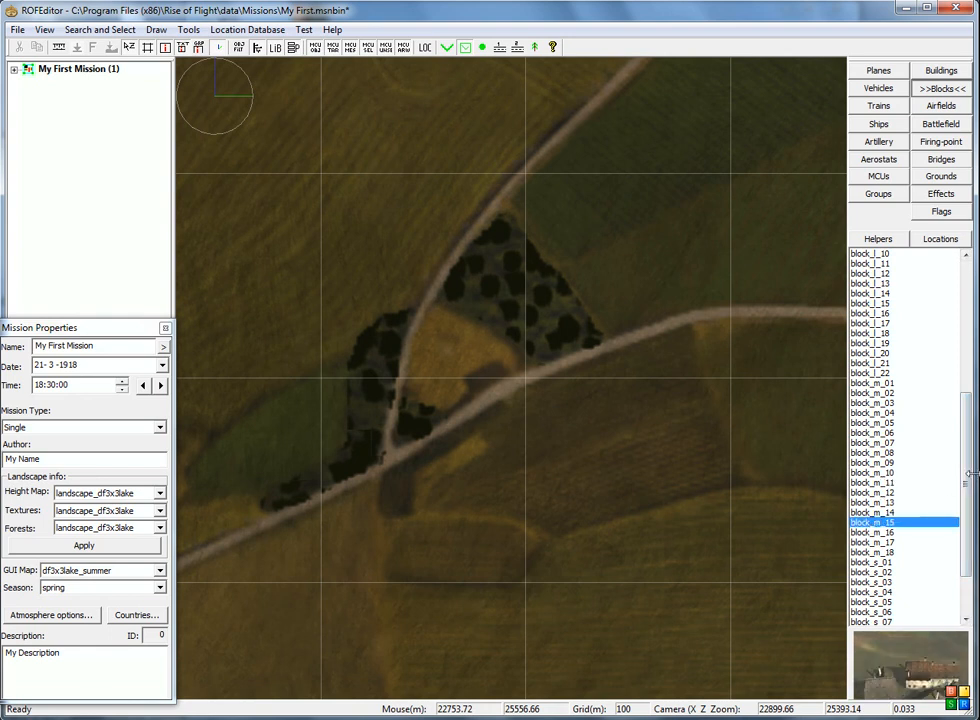
{"action": "scroll", "coordinate": [875, 510], "scroll_direction": "down", "scroll_amount": 1}
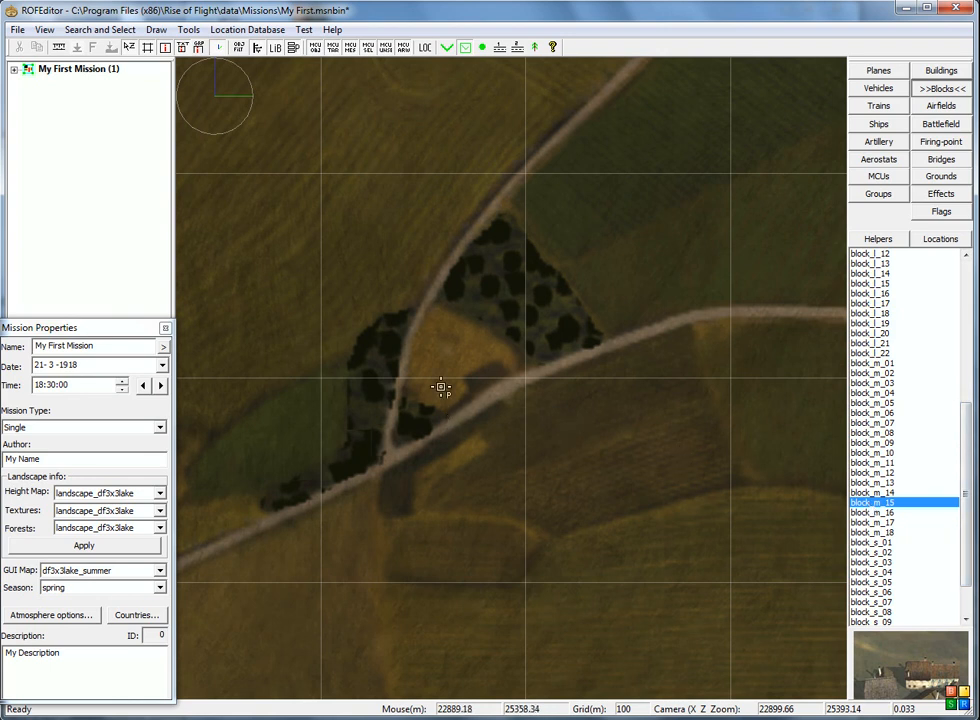
{"action": "left_click", "coordinate": [444, 361]}
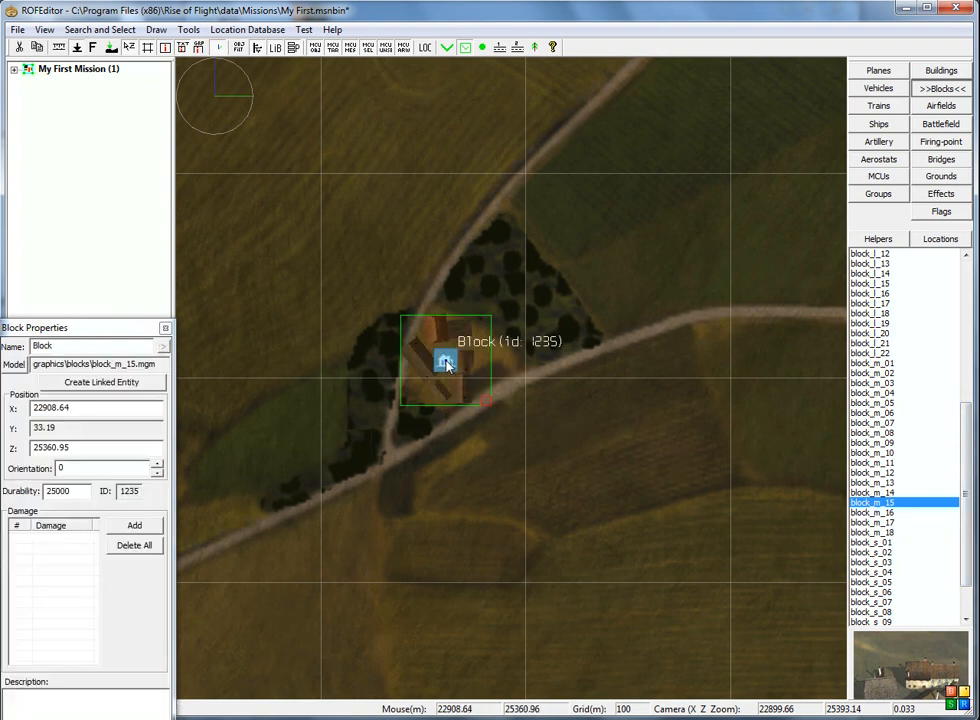
{"action": "mouse_move", "coordinate": [446, 362]}
{"action": "left_mouse_down"}
{"action": "mouse_move", "coordinate": [477, 358]}
{"action": "mouse_move", "coordinate": [430, 367]}
{"action": "mouse_move", "coordinate": [448, 344]}
{"action": "mouse_move", "coordinate": [477, 348]}
{"action": "mouse_move", "coordinate": [455, 364]}
{"action": "left_mouse_up"}
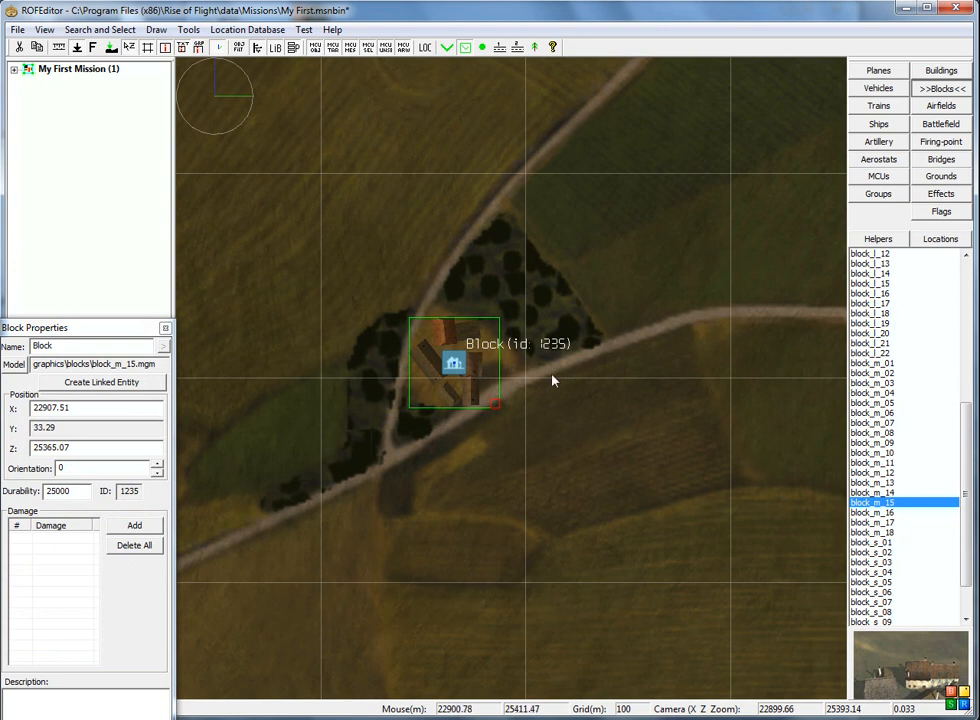
{"action": "left_click", "coordinate": [654, 364]}
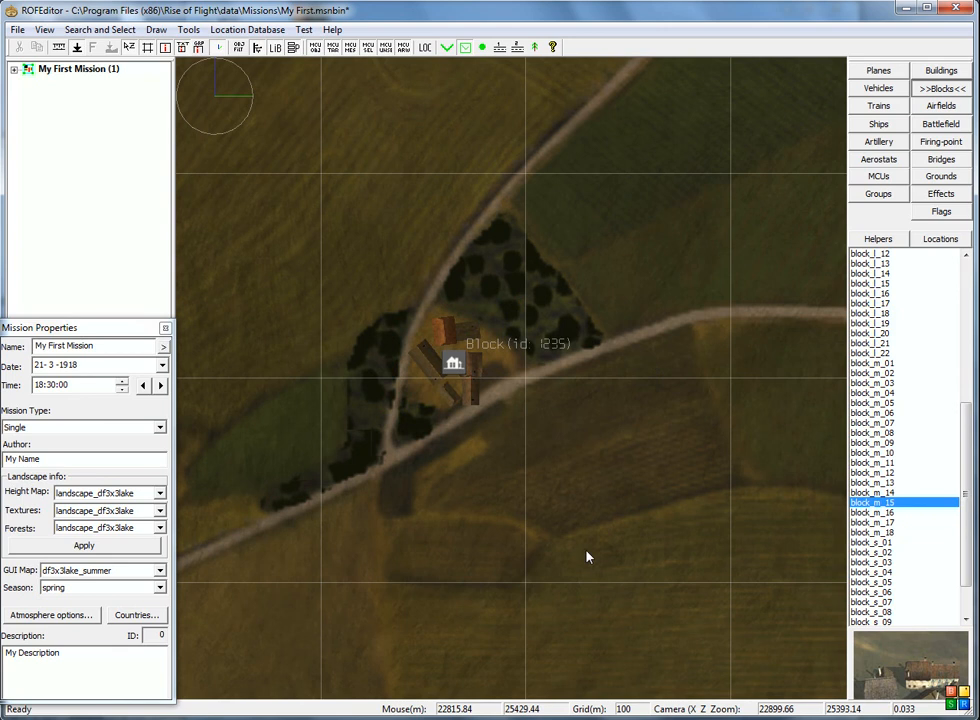
{"action": "left_click", "coordinate": [455, 364]}
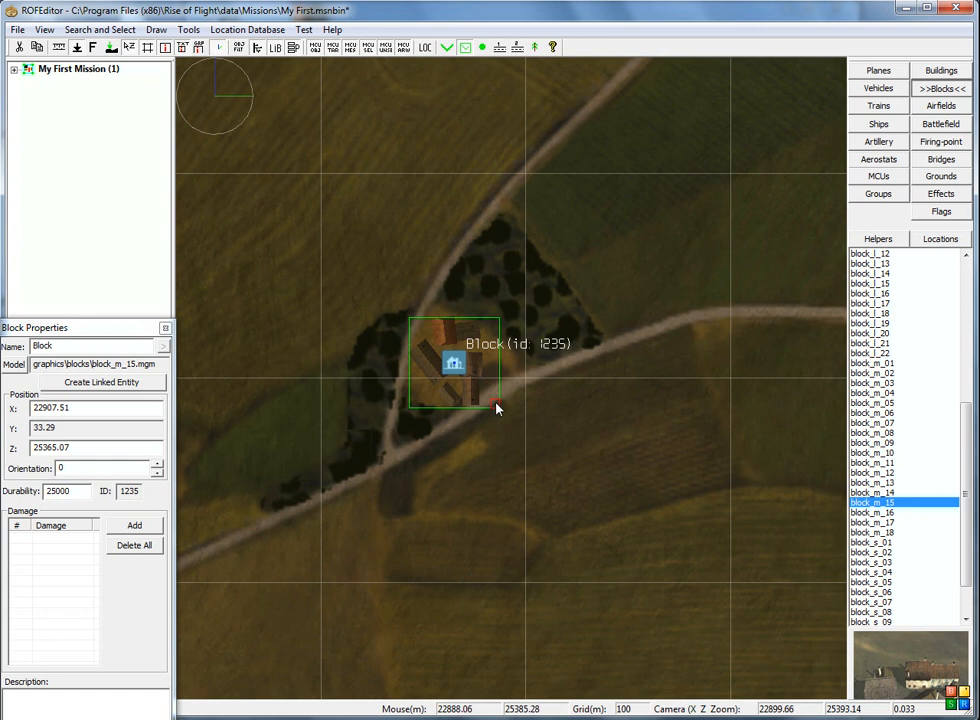
Step: Rotate the farm block to an orientation of 59, reposition it to about X 22908, Z 25366, and deselect it
{"action": "left_click_drag", "start_coordinate": [497, 407], "coordinate": [458, 365]}
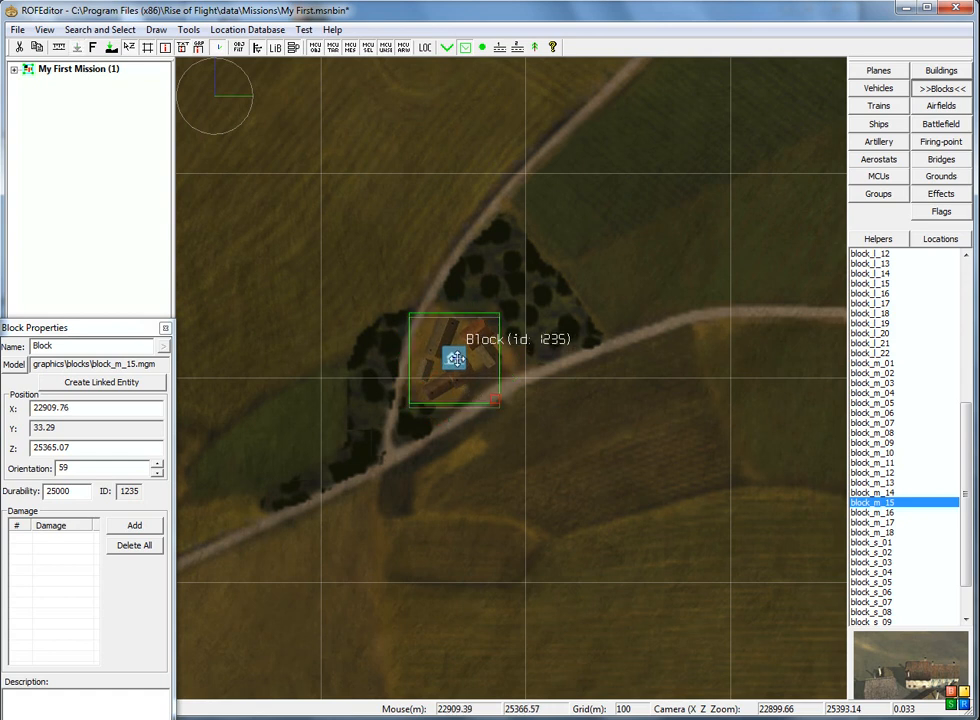
{"action": "scroll", "coordinate": [458, 363], "scroll_direction": "up", "scroll_amount": 2}
{"action": "scroll", "coordinate": [458, 363], "scroll_direction": "up", "scroll_amount": 2}
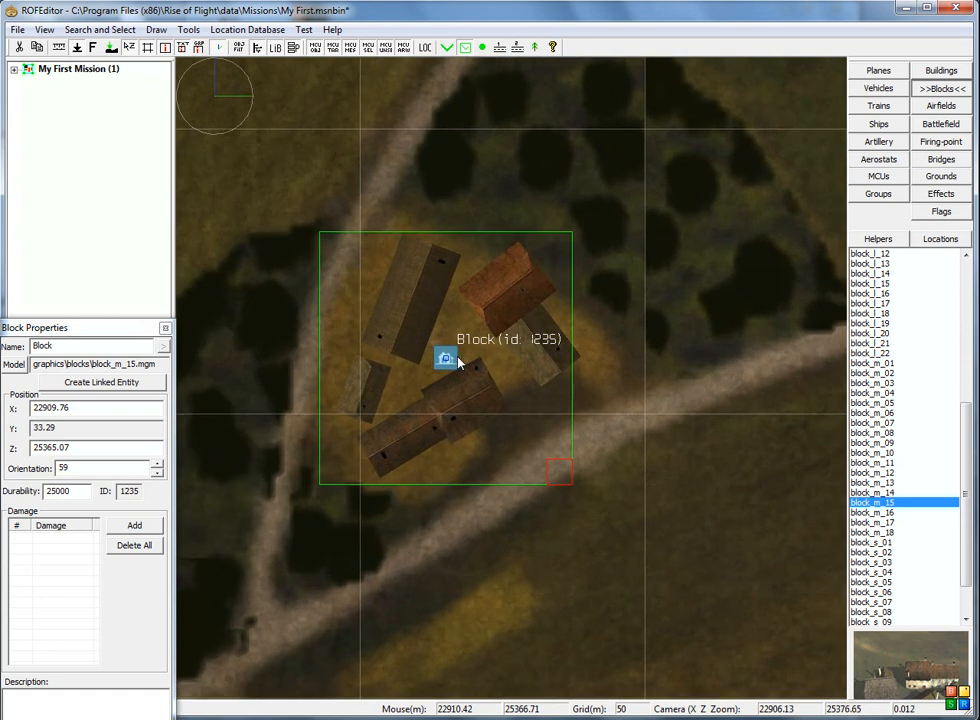
{"action": "left_click_drag", "start_coordinate": [446, 356], "coordinate": [449, 372]}
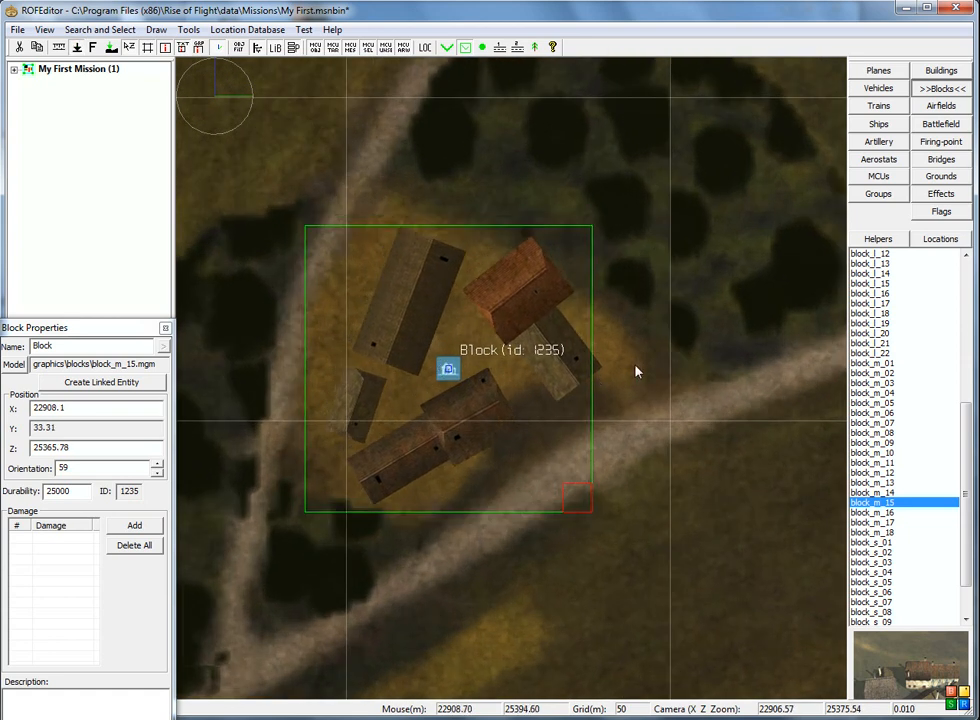
{"action": "left_click", "coordinate": [591, 471]}
Step: Turn off the ortho view and bring the 3D camera in close over the farm block at the road junction
{"action": "right_click", "coordinate": [558, 446]}
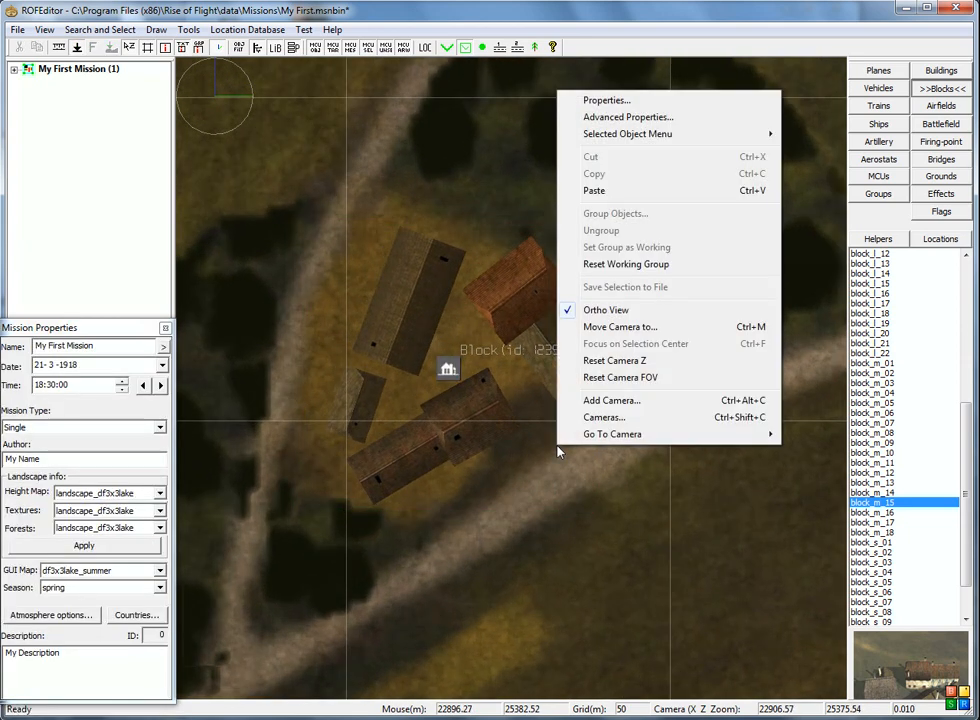
{"action": "left_click", "coordinate": [608, 313]}
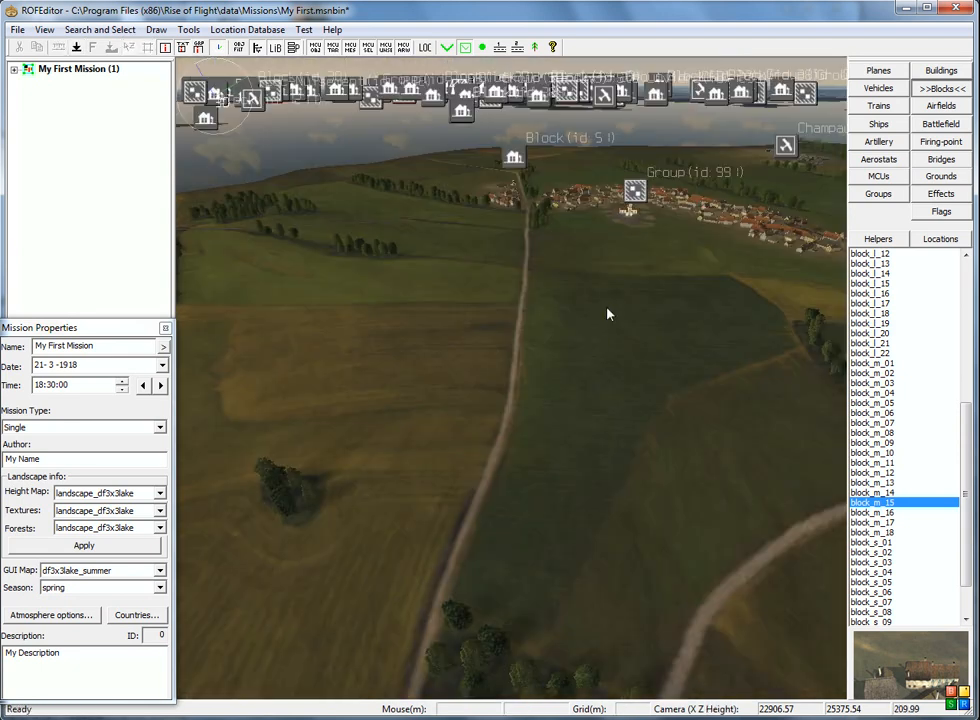
{"action": "middle_click_drag", "start_coordinate": [596, 437], "coordinate": [525, 459]}
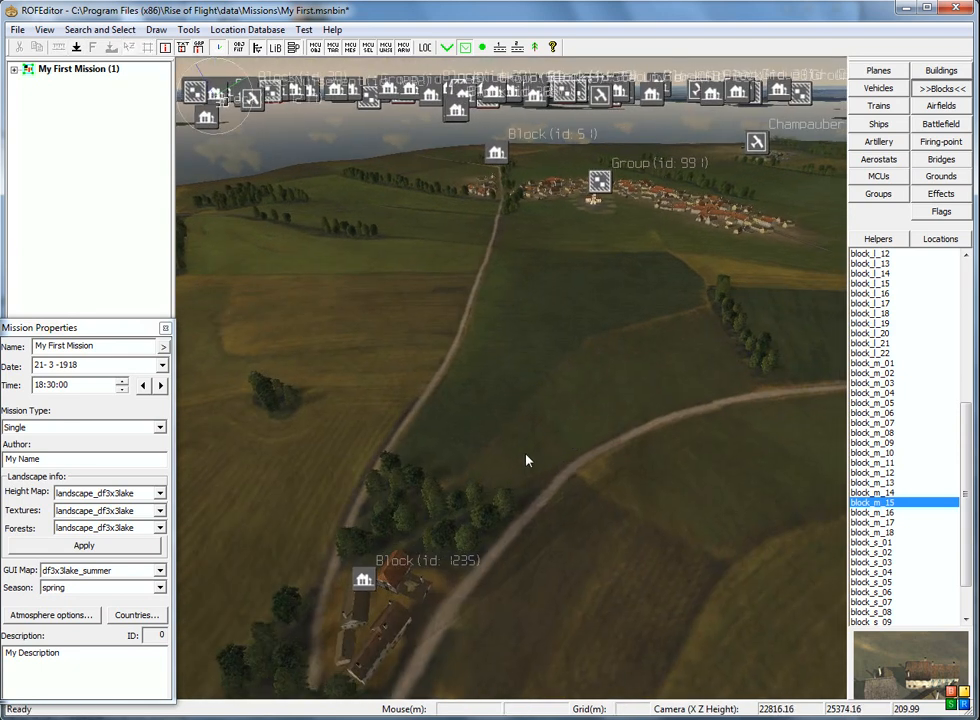
{"action": "scroll", "coordinate": [525, 459], "scroll_direction": "up", "scroll_amount": 5}
{"action": "right_click_drag", "start_coordinate": [540, 333], "coordinate": [674, 444]}
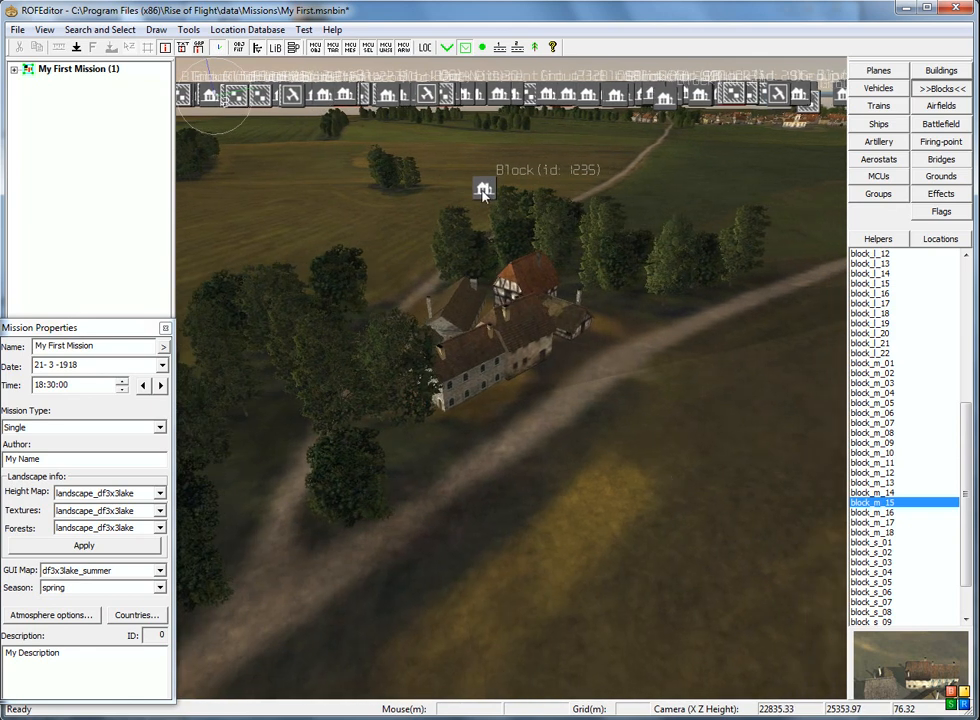
Step: Move the farm block in the 3D view to about X 22910, Z 25368, and rotate it to an orientation of 51
{"action": "left_click", "coordinate": [484, 190]}
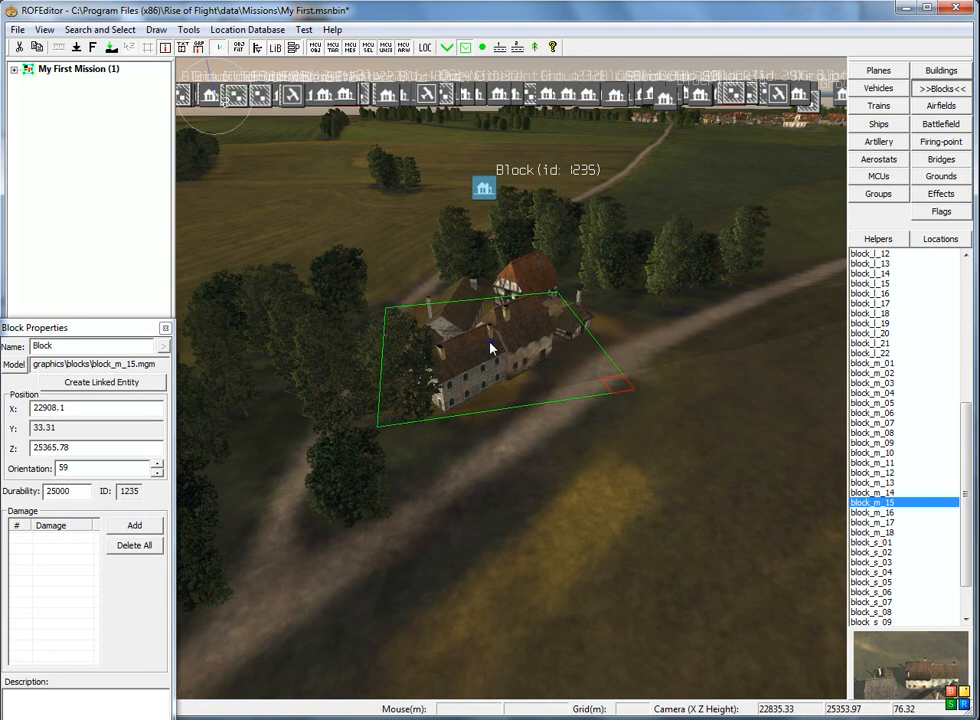
{"action": "left_click_drag", "start_coordinate": [490, 339], "coordinate": [510, 331]}
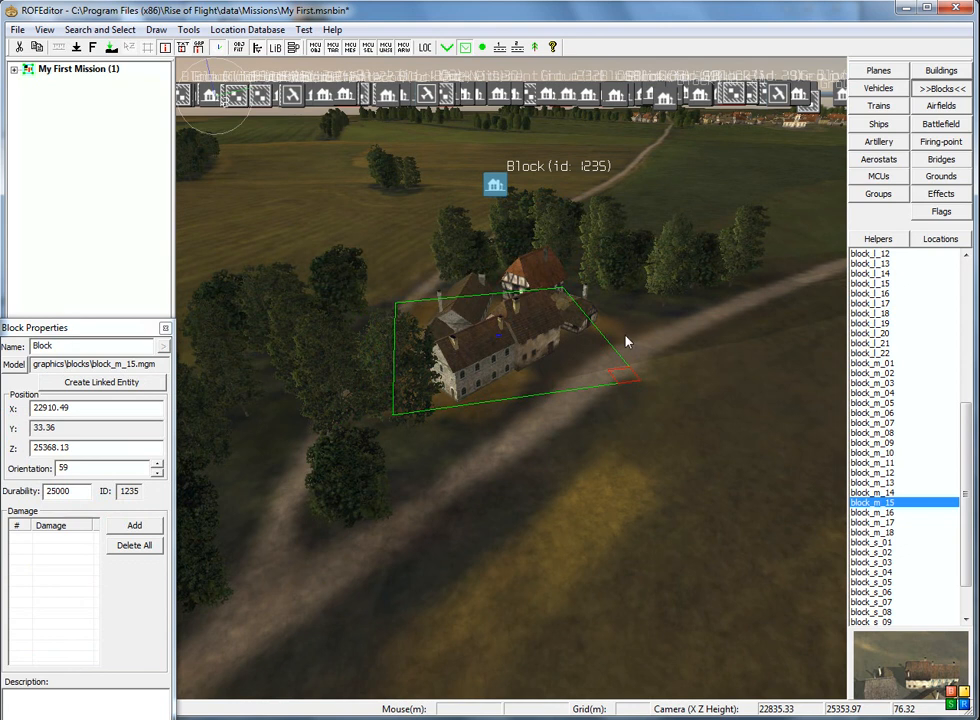
{"action": "scroll", "coordinate": [626, 341], "scroll_direction": "down", "scroll_amount": 4}
{"action": "scroll", "coordinate": [626, 341], "scroll_direction": "up", "scroll_amount": 3}
{"action": "scroll", "coordinate": [626, 341], "scroll_direction": "down", "scroll_amount": 2}
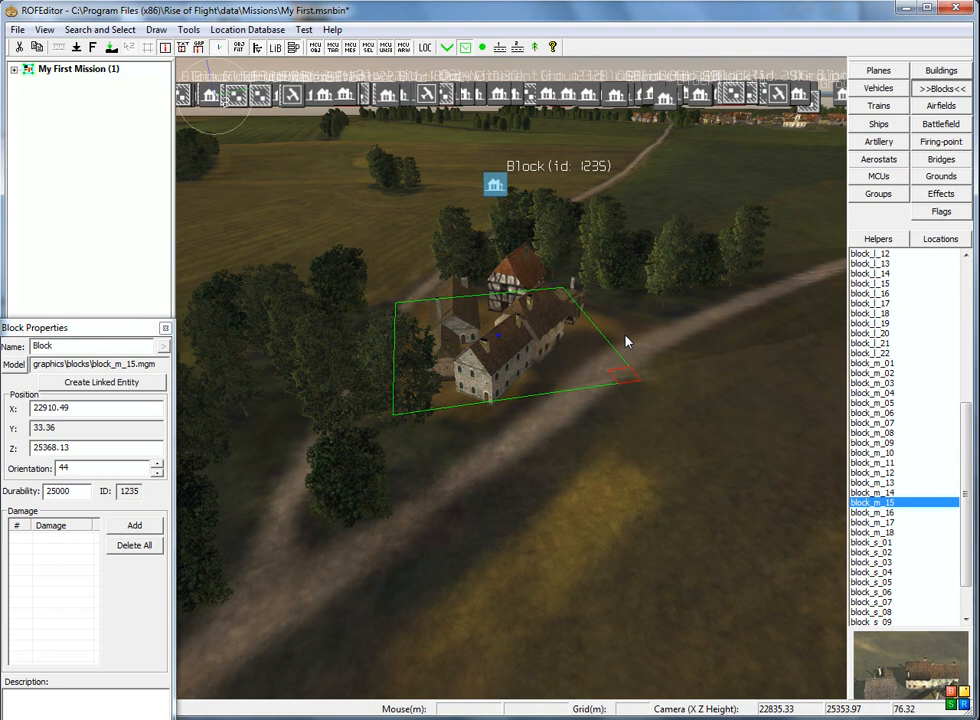
{"action": "scroll", "coordinate": [626, 341], "scroll_direction": "up", "scroll_amount": 3}
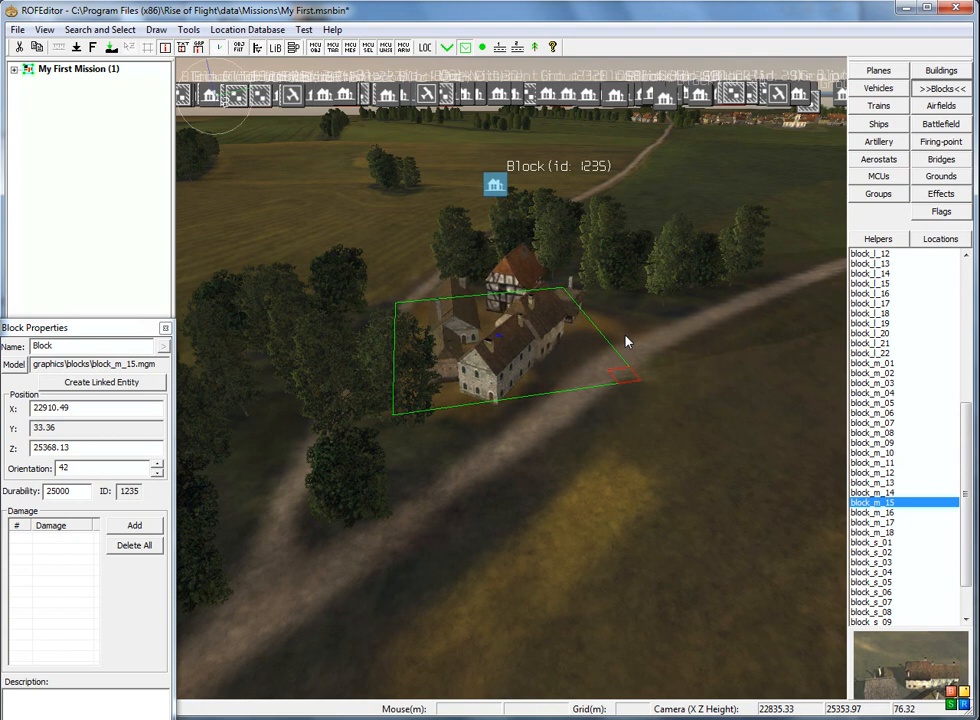
{"action": "scroll", "coordinate": [626, 341], "scroll_direction": "up", "scroll_amount": 4}
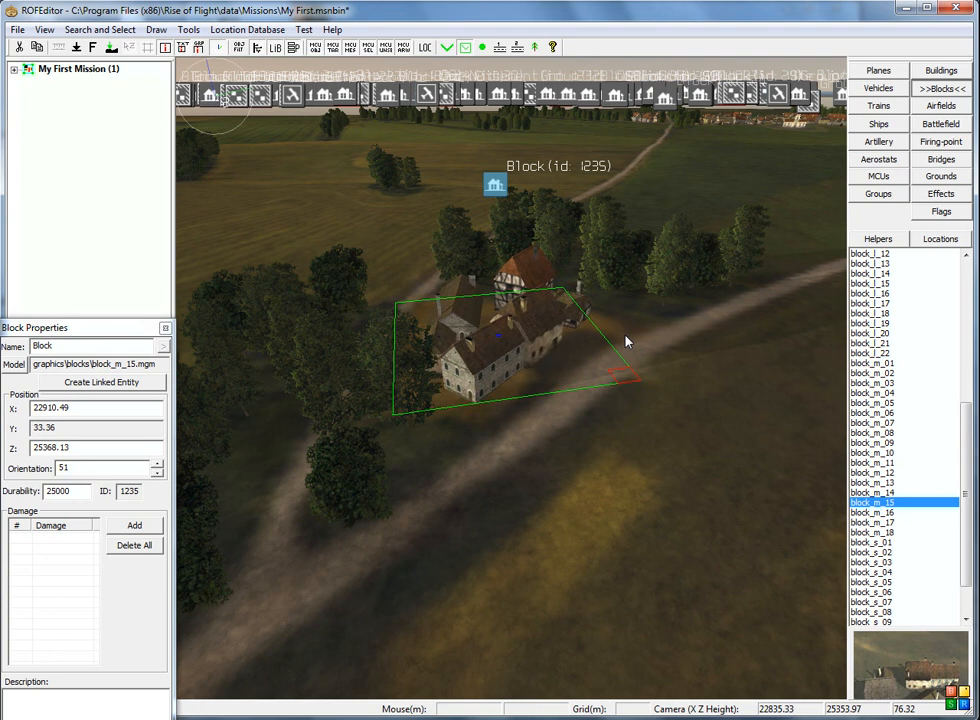
Step: Return to the ortho view, fine-tune the farm block's rotation, and deselect it
{"action": "right_click", "coordinate": [626, 341]}
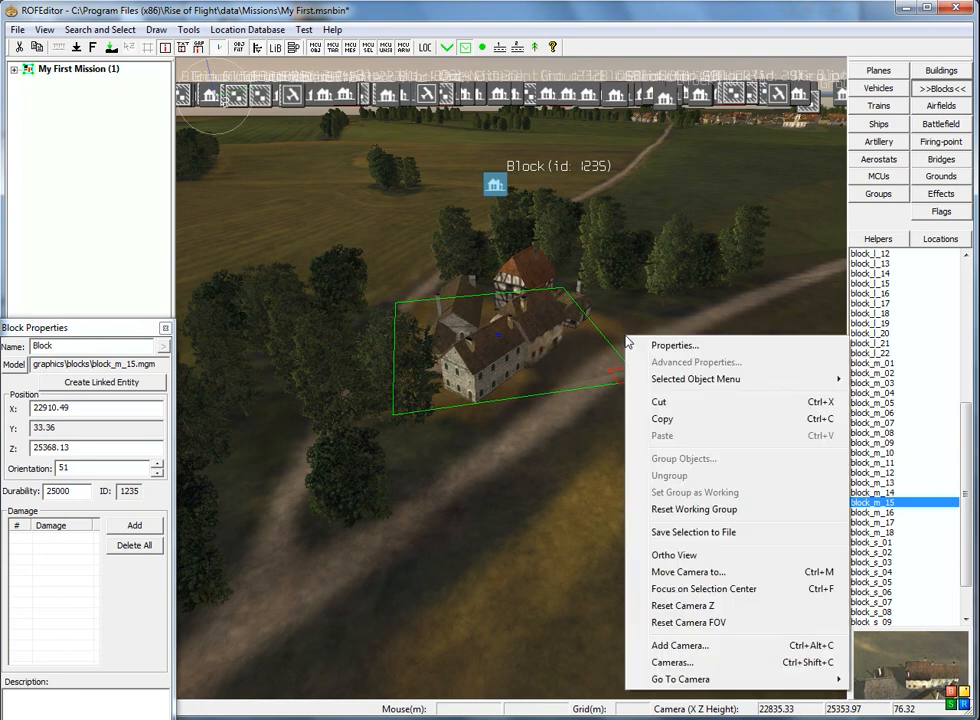
{"action": "left_click", "coordinate": [680, 556]}
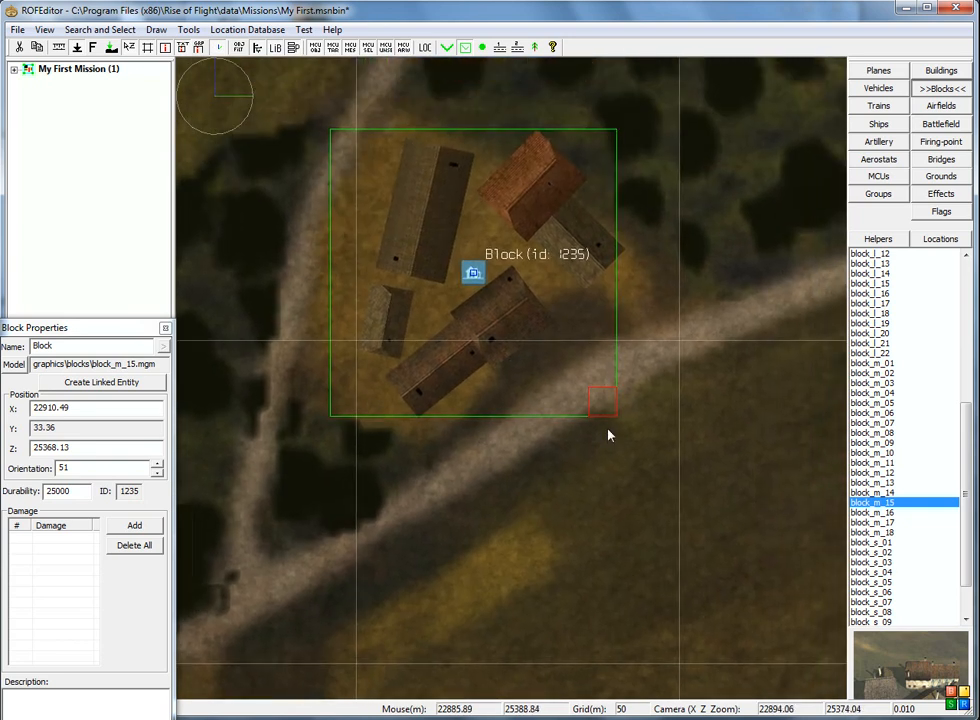
{"action": "mouse_move", "coordinate": [606, 408]}
{"action": "left_mouse_down"}
{"action": "mouse_move", "coordinate": [604, 396]}
{"action": "mouse_move", "coordinate": [598, 408]}
{"action": "left_mouse_up"}
{"action": "left_click", "coordinate": [622, 476]}
Step: Save the mission under its current file name and acknowledge the integrity check
{"action": "scroll", "coordinate": [570, 358], "scroll_direction": "down", "scroll_amount": 5}
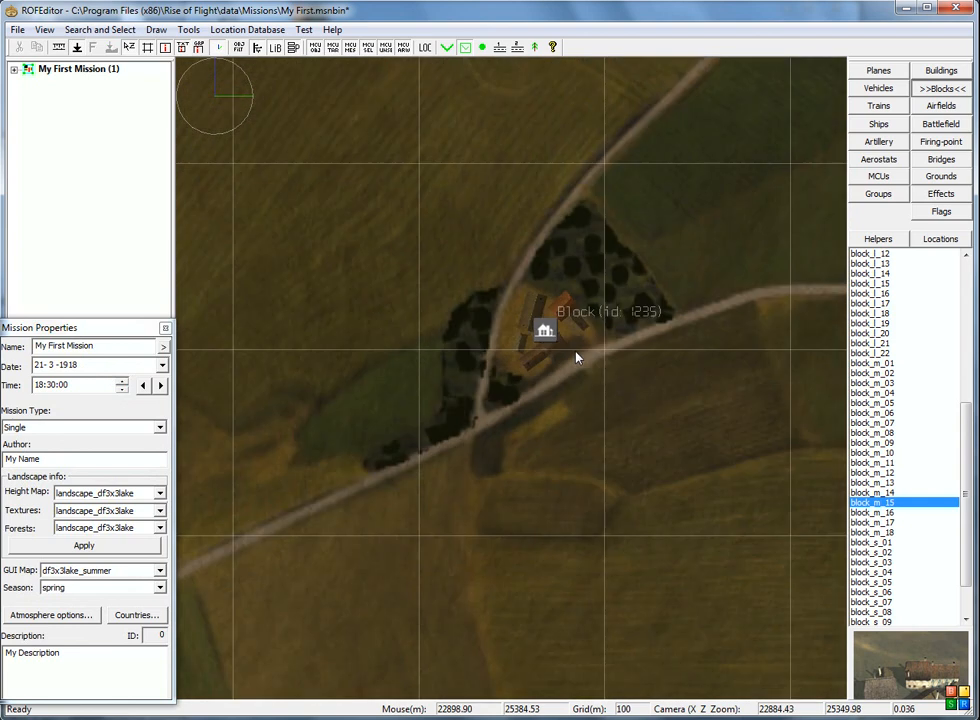
{"action": "scroll", "coordinate": [577, 349], "scroll_direction": "down", "scroll_amount": 4}
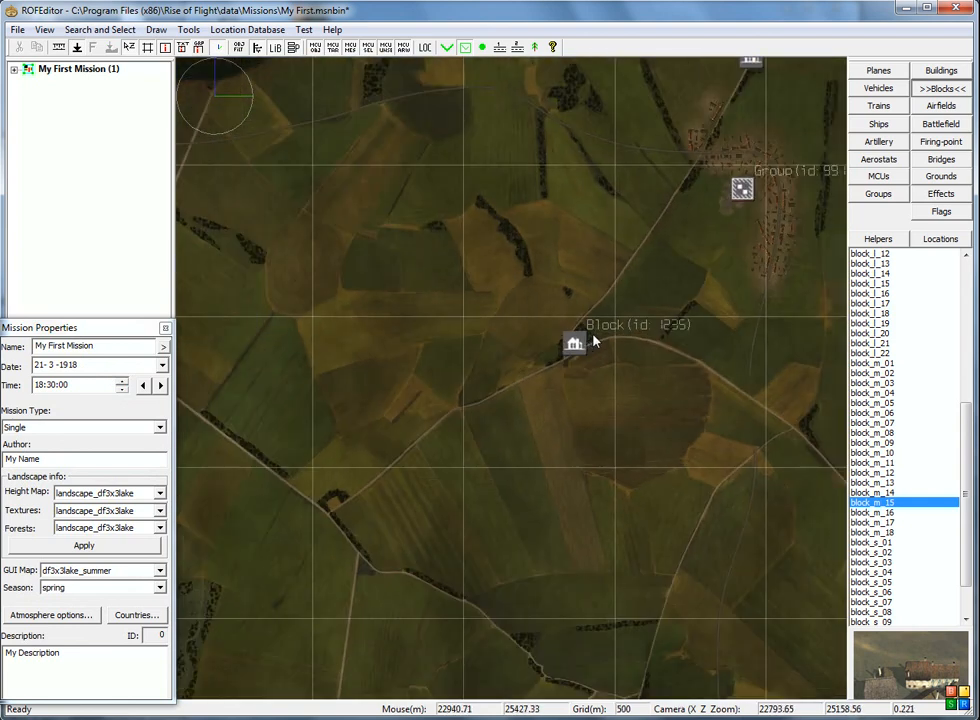
{"action": "scroll", "coordinate": [604, 334], "scroll_direction": "down", "scroll_amount": 6}
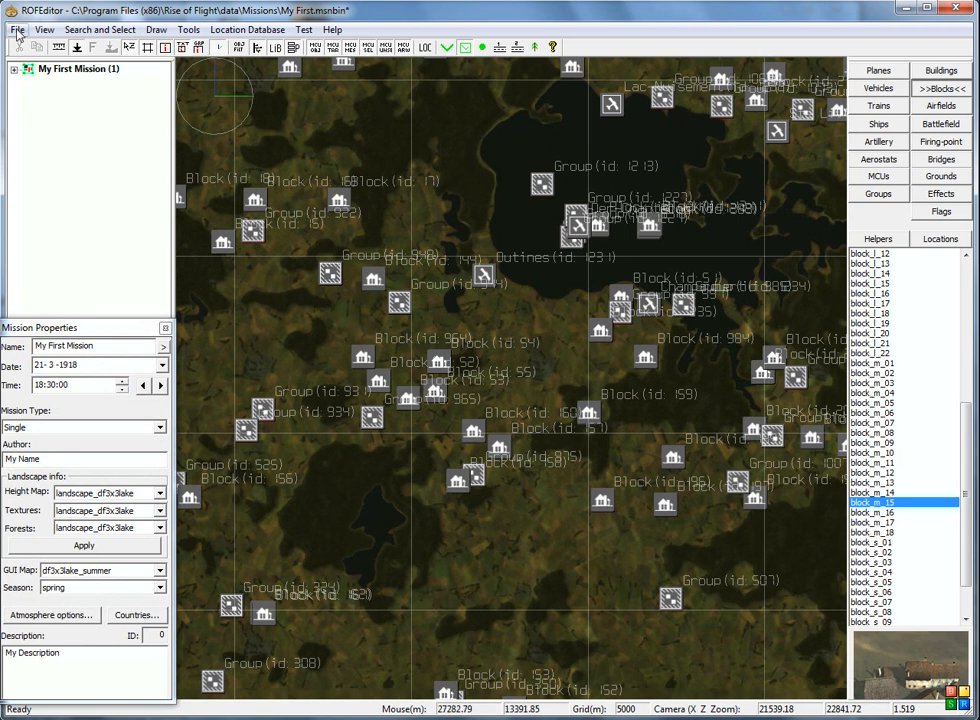
{"action": "left_click", "coordinate": [17, 30]}
{"action": "left_click", "coordinate": [45, 90]}
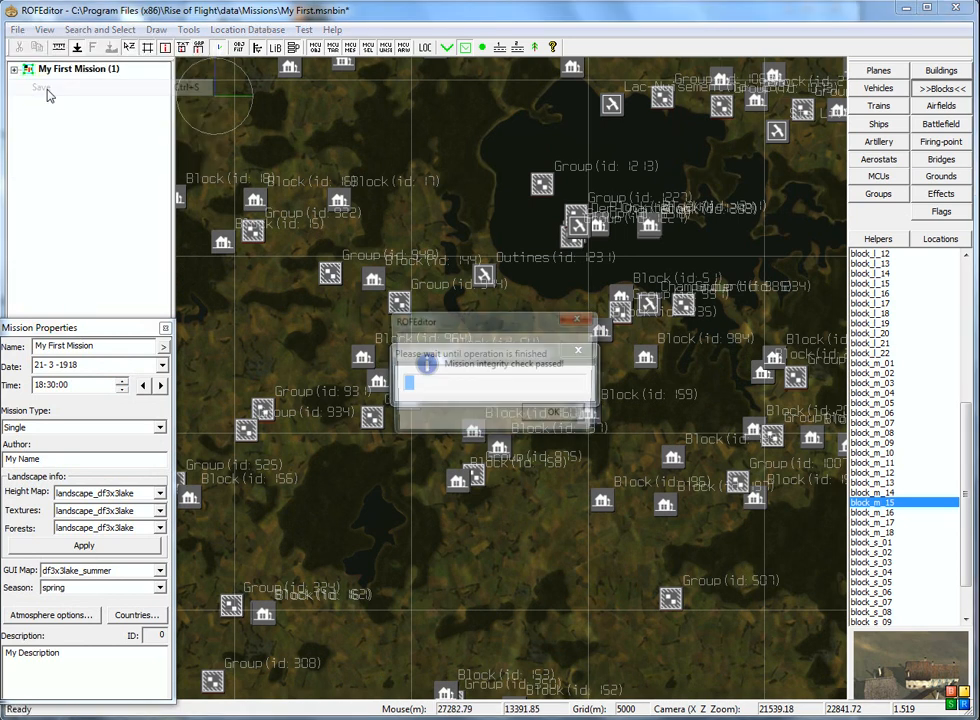
{"action": "left_click", "coordinate": [562, 414]}
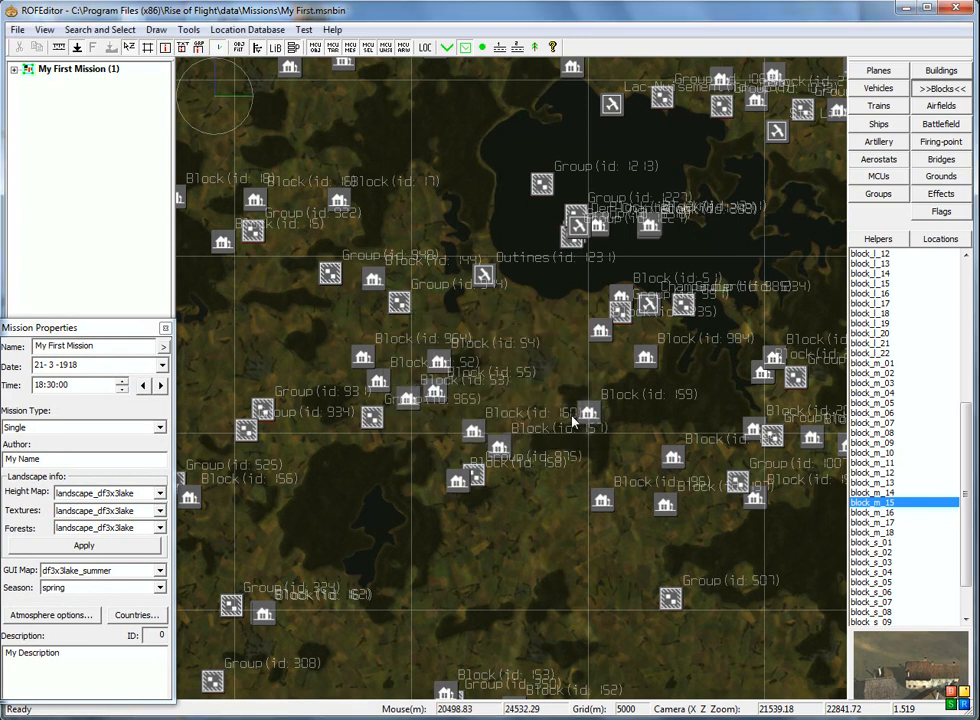